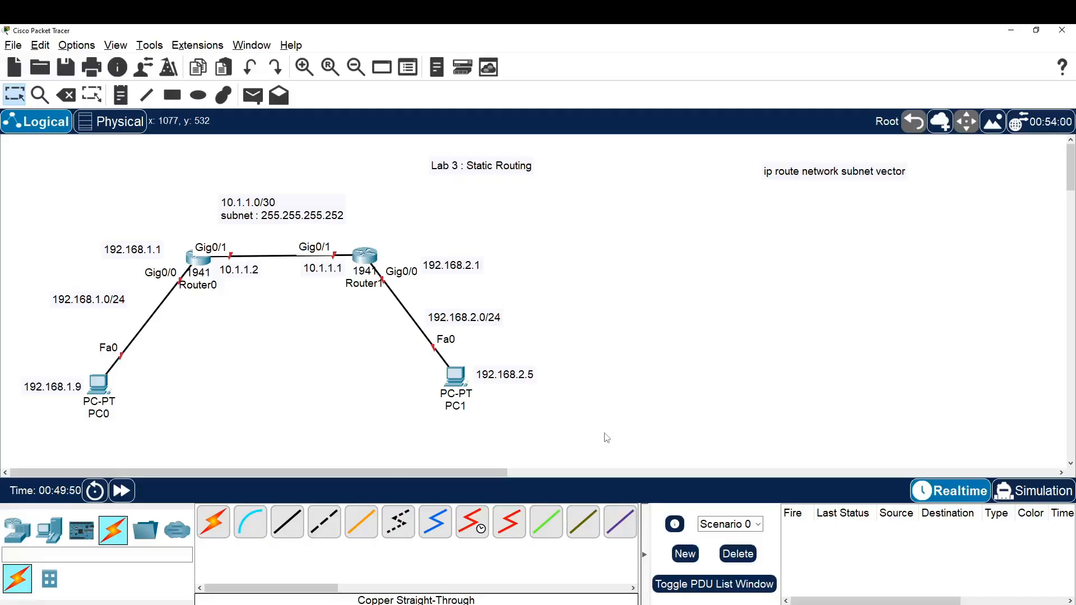
Review the topology's PC addresses, the 192.168.1.0/24 and 192.168.2.0/24 networks, and the 10.1.1.0/30 link between the routers
{"action": "left_click_drag", "start_coordinate": [65, 431], "coordinate": [147, 364]}
{"action": "left_click", "coordinate": [176, 429]}
{"action": "left_click_drag", "start_coordinate": [65, 433], "coordinate": [153, 352]}
{"action": "left_click", "coordinate": [194, 407]}
{"action": "left_click_drag", "start_coordinate": [43, 317], "coordinate": [136, 281]}
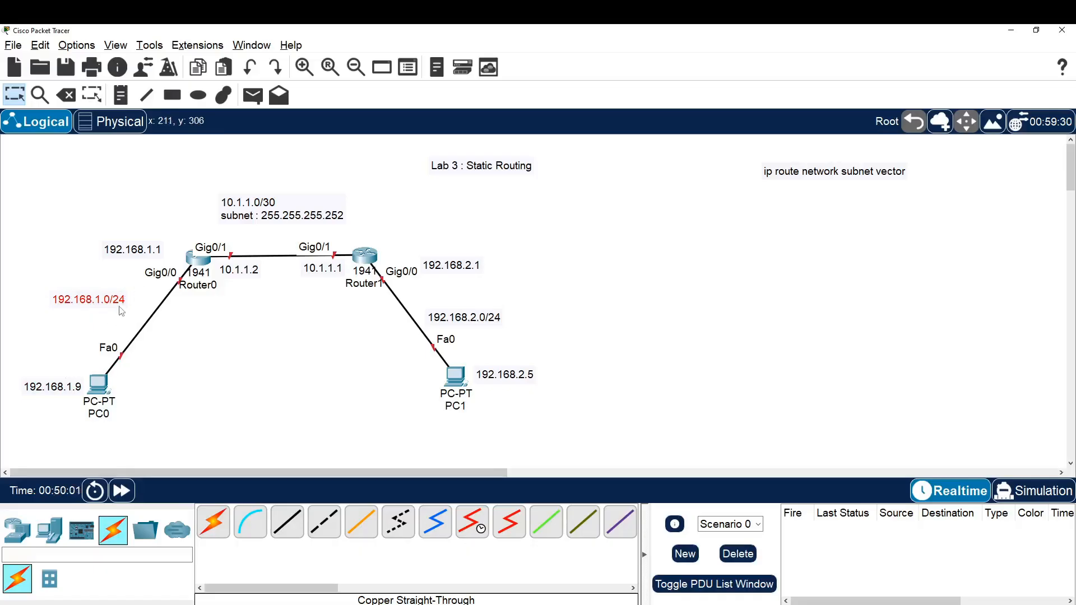
{"action": "left_click", "coordinate": [190, 347]}
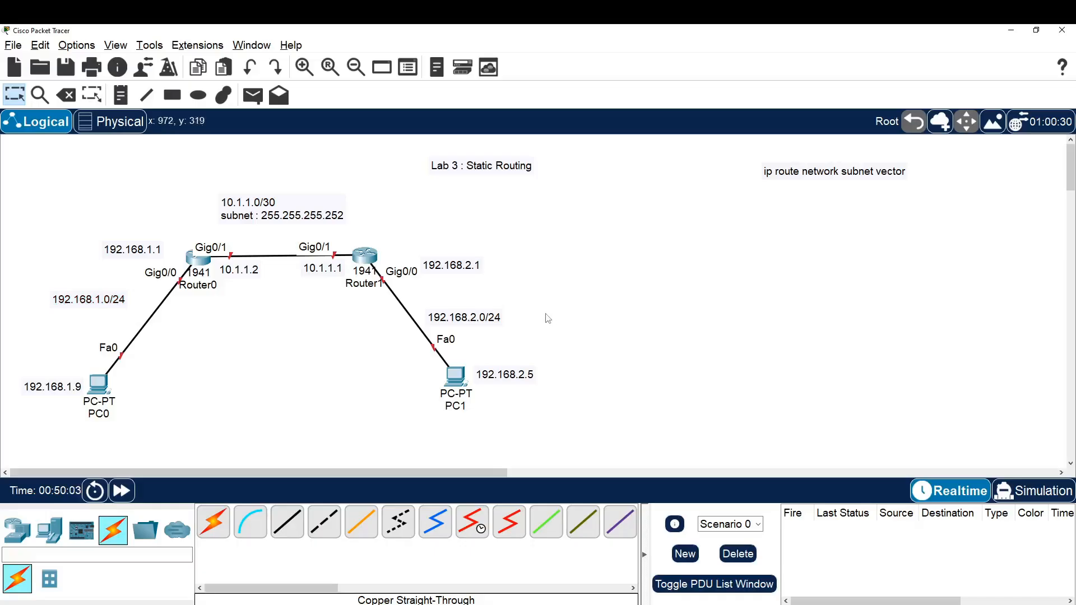
{"action": "left_click_drag", "start_coordinate": [447, 419], "coordinate": [553, 353]}
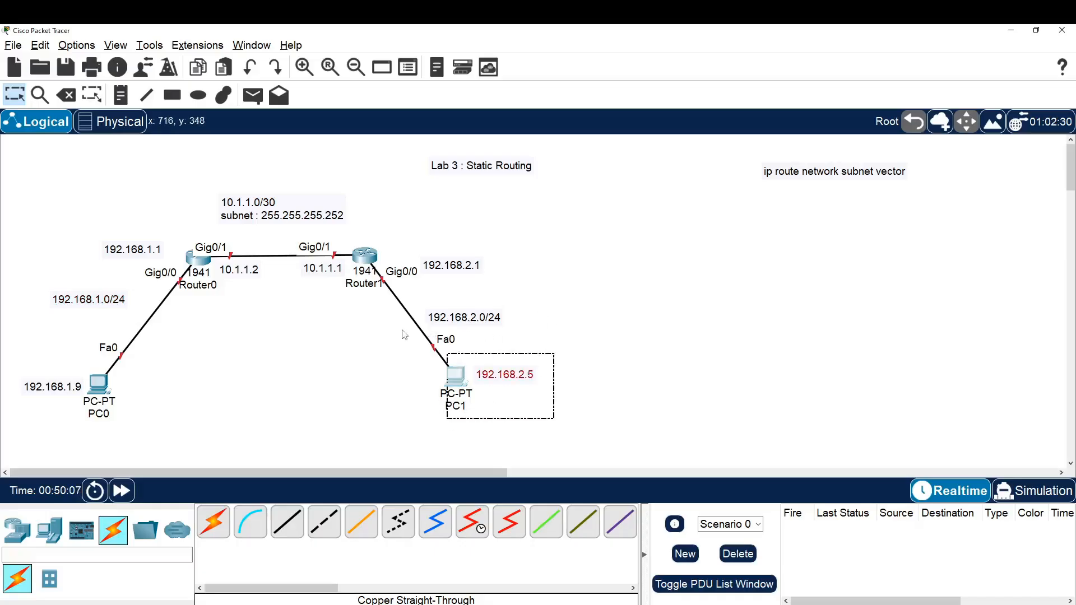
{"action": "left_click", "coordinate": [412, 340]}
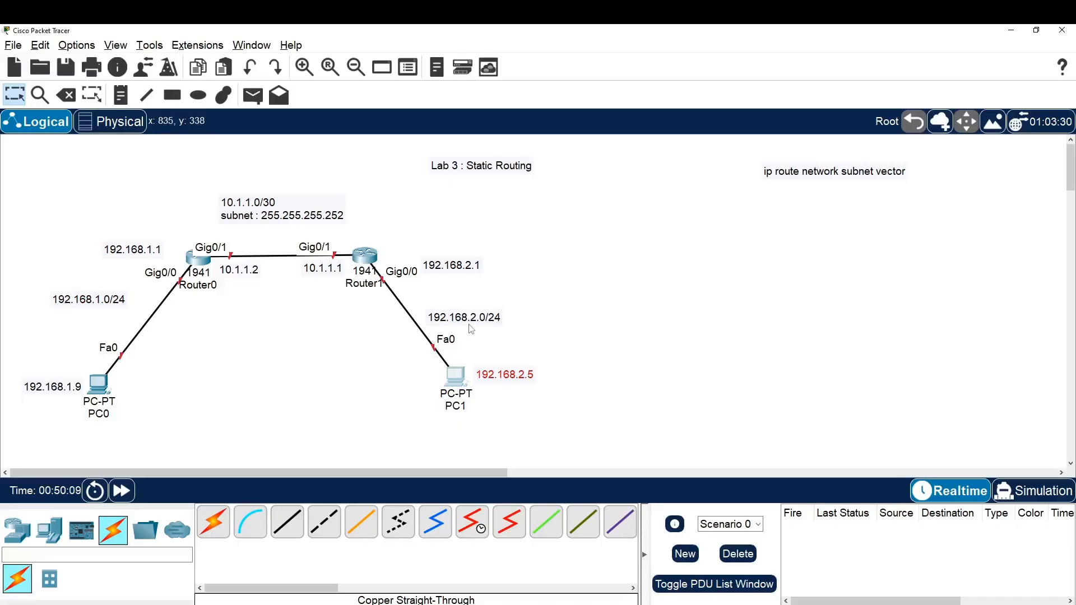
{"action": "left_click_drag", "start_coordinate": [427, 330], "coordinate": [524, 293]}
{"action": "left_click", "coordinate": [550, 328]}
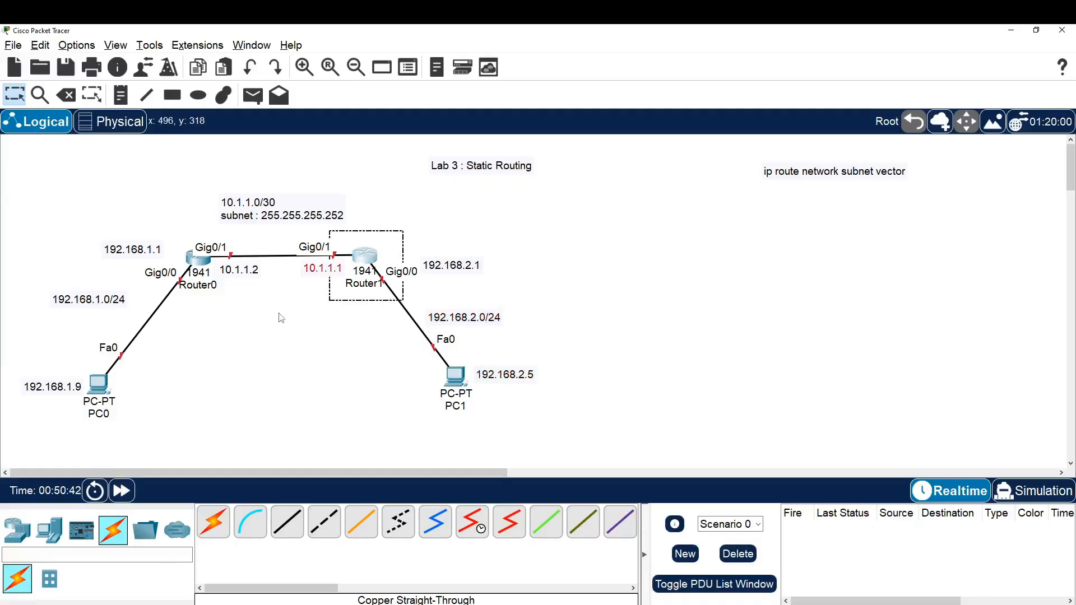
{"action": "left_click_drag", "start_coordinate": [180, 321], "coordinate": [404, 225]}
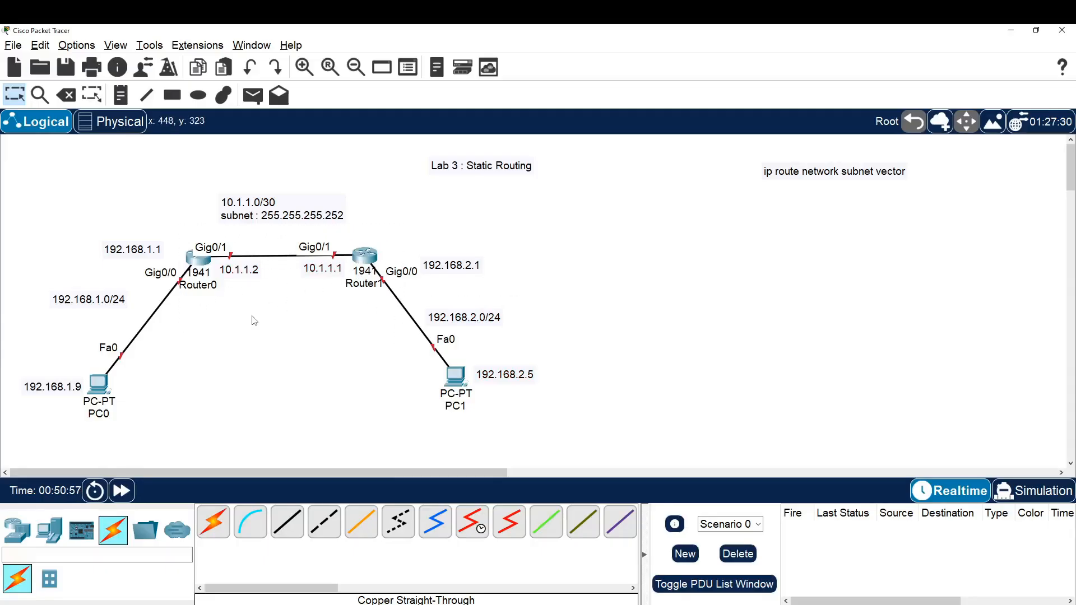
{"action": "left_click_drag", "start_coordinate": [194, 325], "coordinate": [365, 192]}
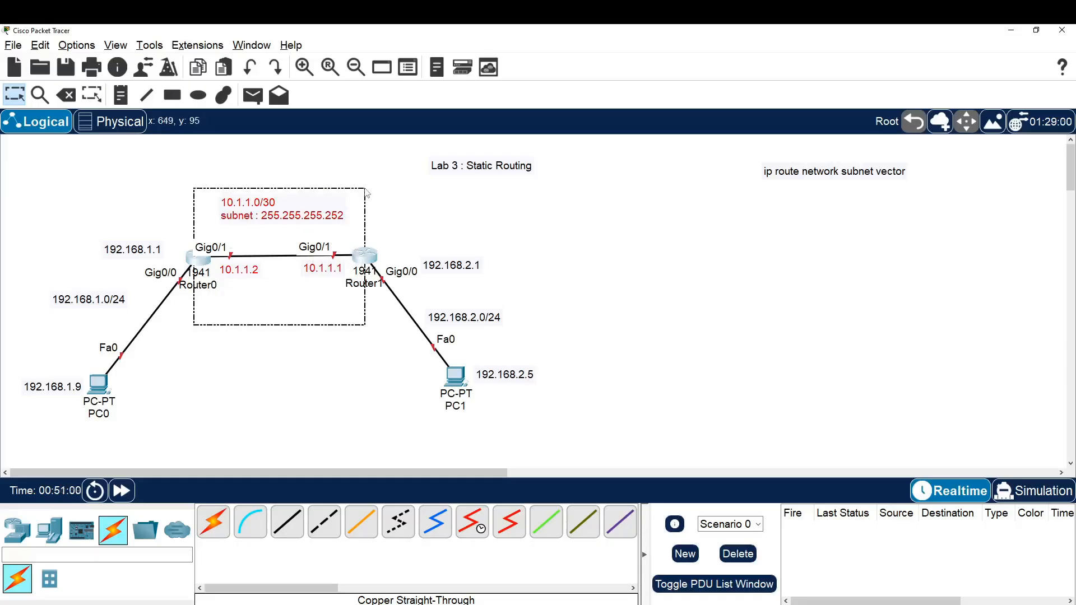
{"action": "left_click", "coordinate": [289, 349]}
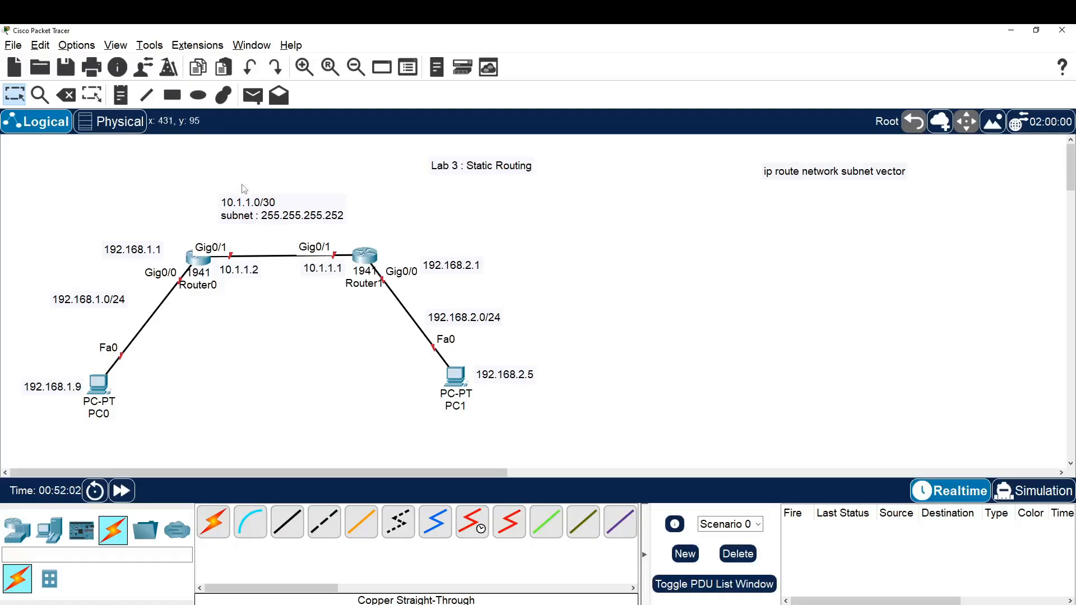
{"action": "left_click_drag", "start_coordinate": [254, 169], "coordinate": [368, 242]}
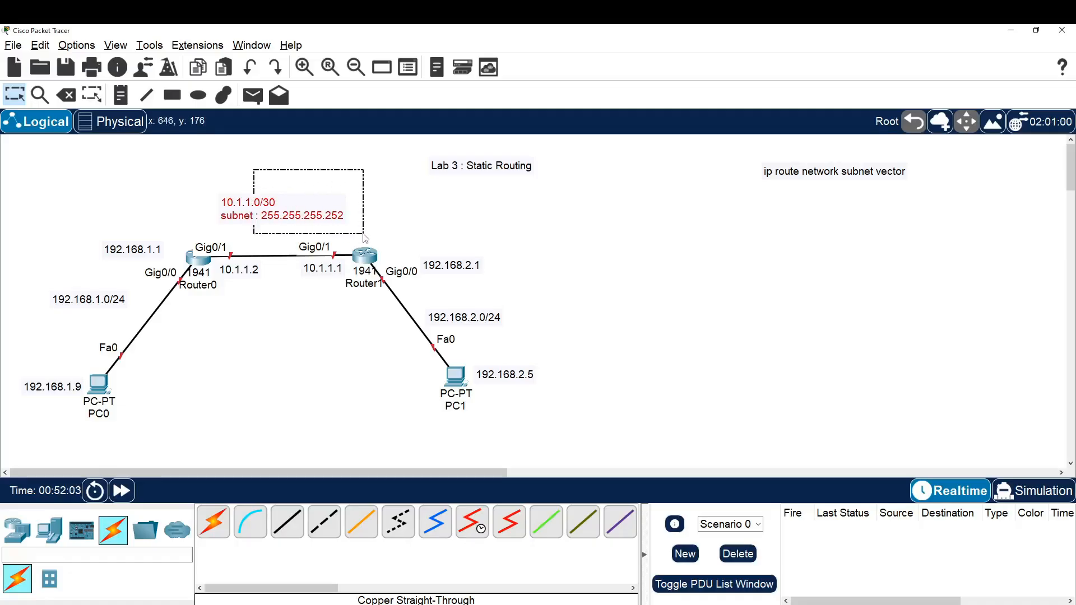
{"action": "left_click", "coordinate": [409, 232]}
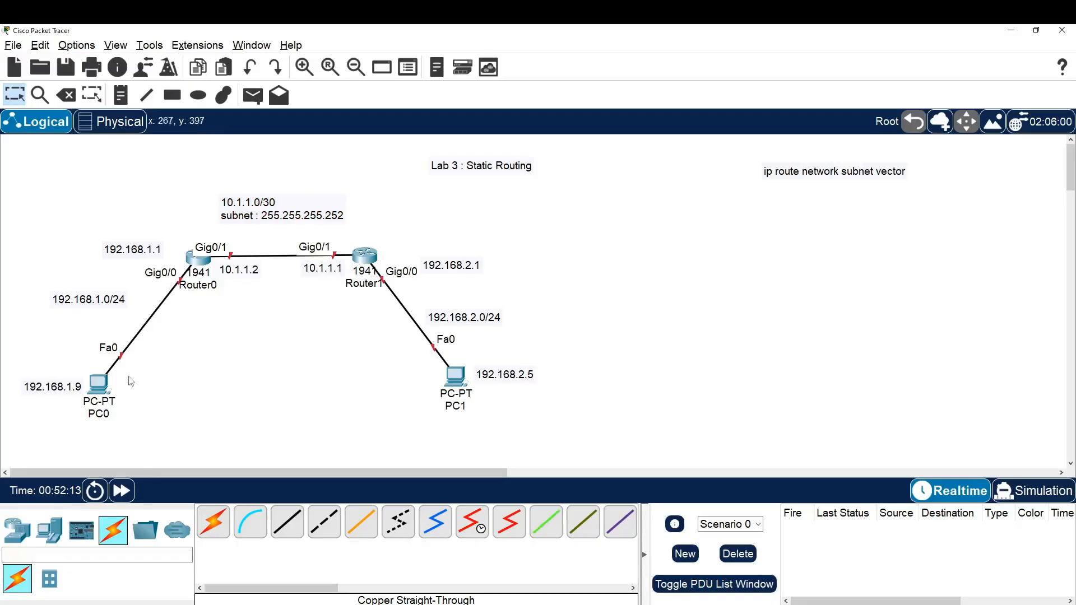
Assign PC0 the static IPv4 address 192.168.1.9 with subnet mask 255.255.255.0
{"action": "left_click", "coordinate": [99, 386]}
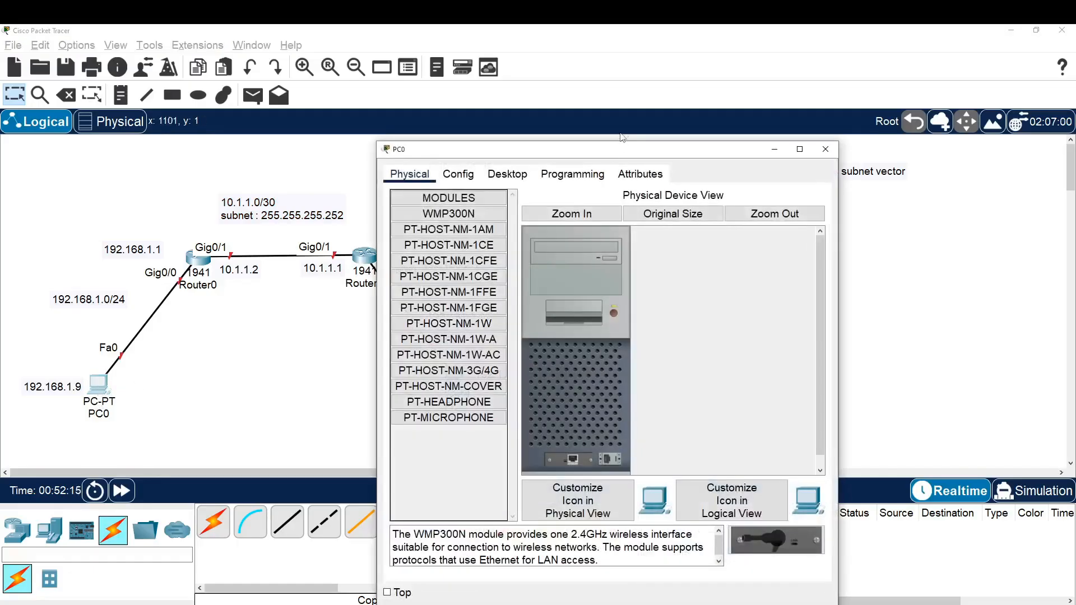
{"action": "left_click_drag", "start_coordinate": [626, 144], "coordinate": [811, 100]}
{"action": "left_click", "coordinate": [698, 123]}
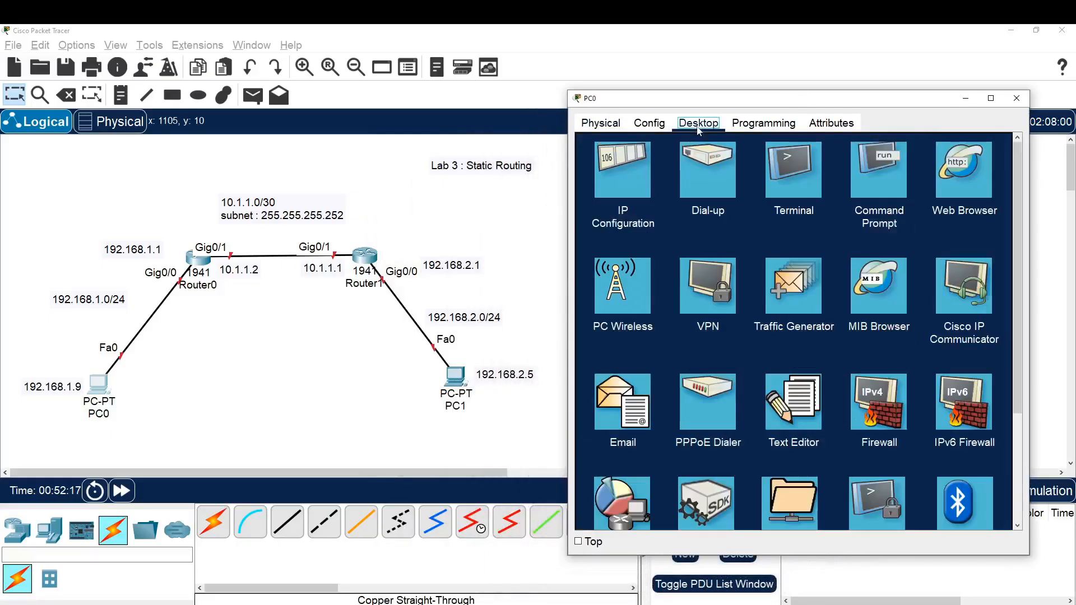
{"action": "left_click", "coordinate": [616, 179]}
{"action": "left_click", "coordinate": [815, 214]}
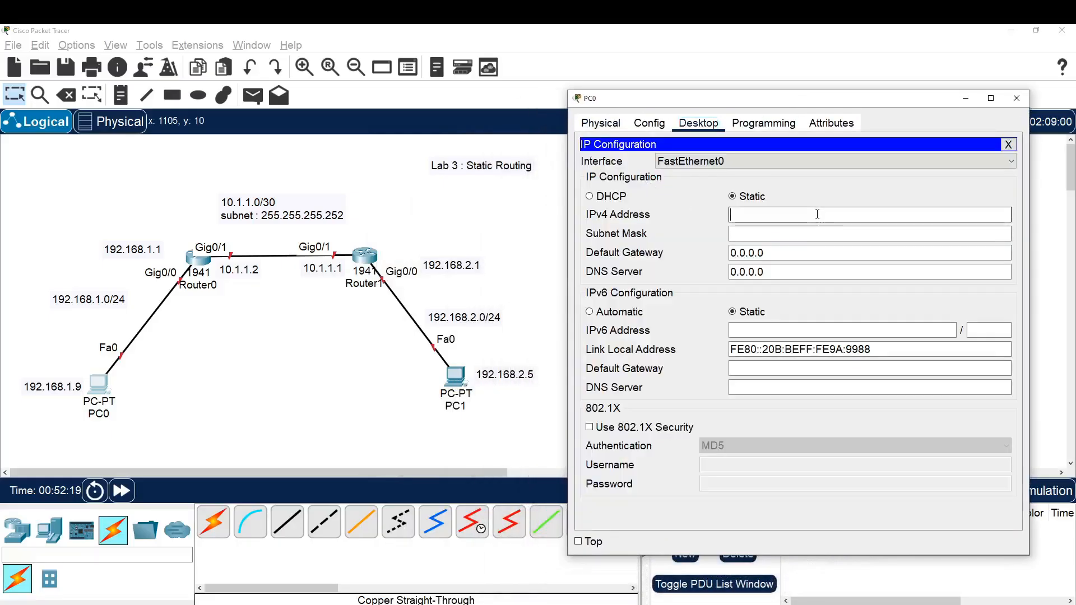
{"action": "type", "text": "192.168"}
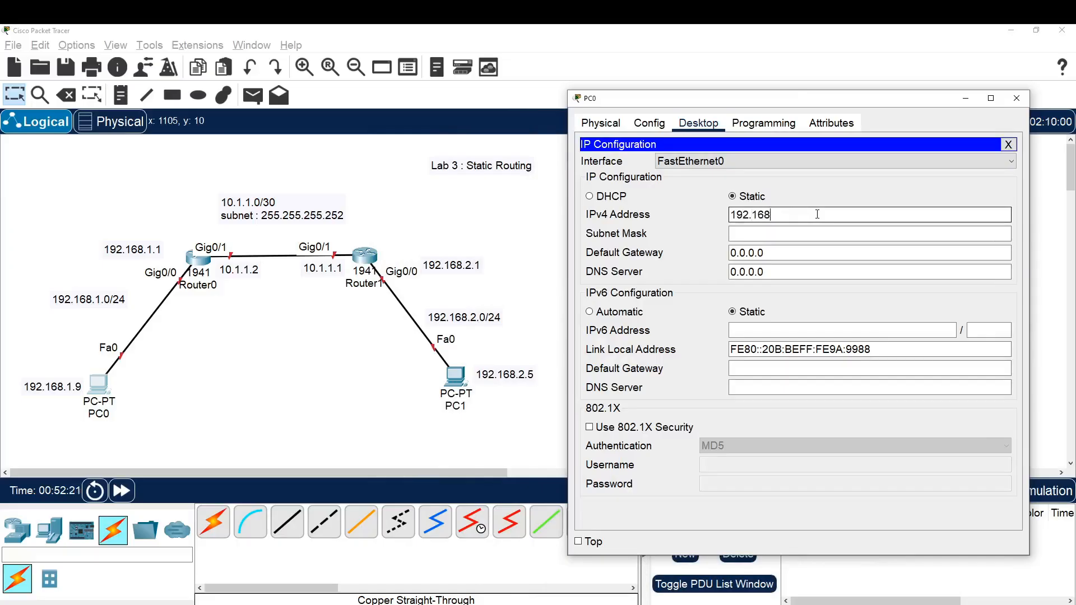
{"action": "type", "text": ".1.9"}
{"action": "key", "text": "Tab"}
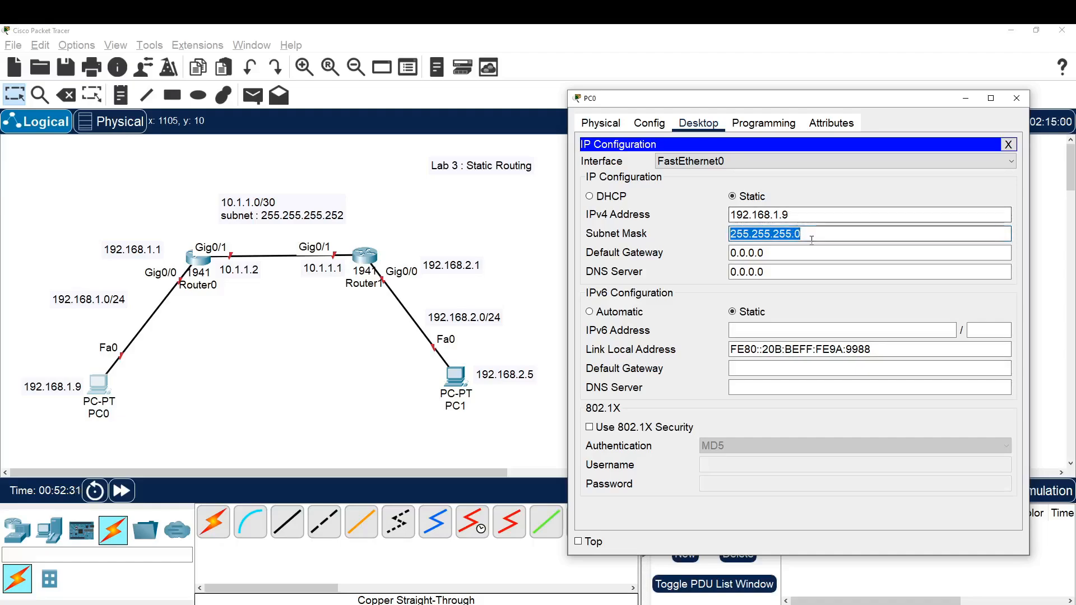
{"action": "left_click", "coordinate": [826, 236]}
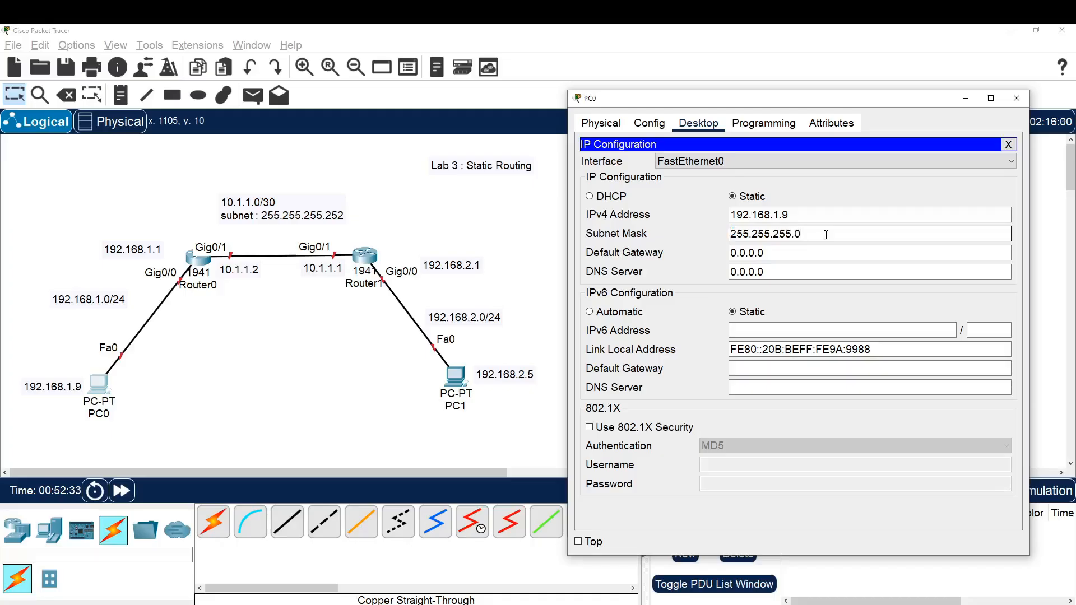
Set PC0's default gateway to 192.168.1.1
{"action": "left_click_drag", "start_coordinate": [781, 252], "coordinate": [723, 254]}
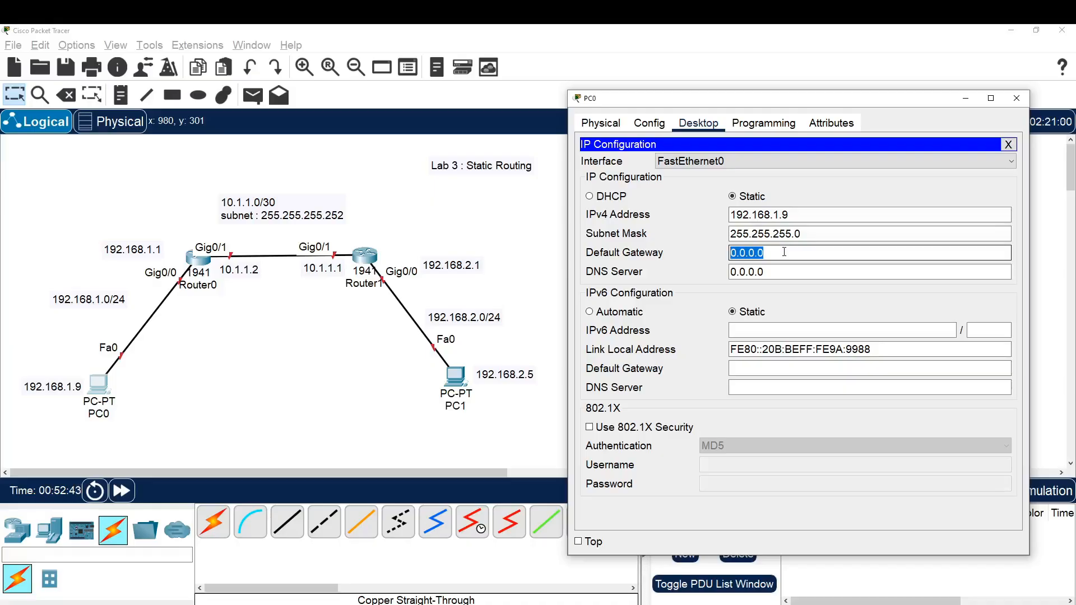
{"action": "type", "text": "192.168.1.1"}
{"action": "left_click_drag", "start_coordinate": [789, 255], "coordinate": [729, 255]}
{"action": "left_click", "coordinate": [687, 255]}
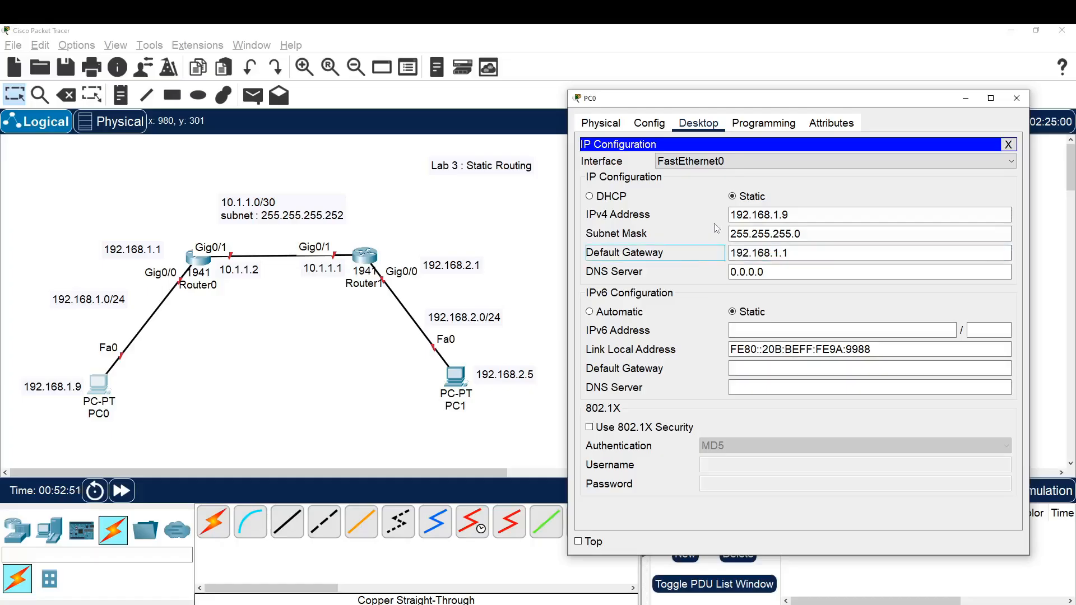
{"action": "left_click_drag", "start_coordinate": [789, 214], "coordinate": [733, 217]}
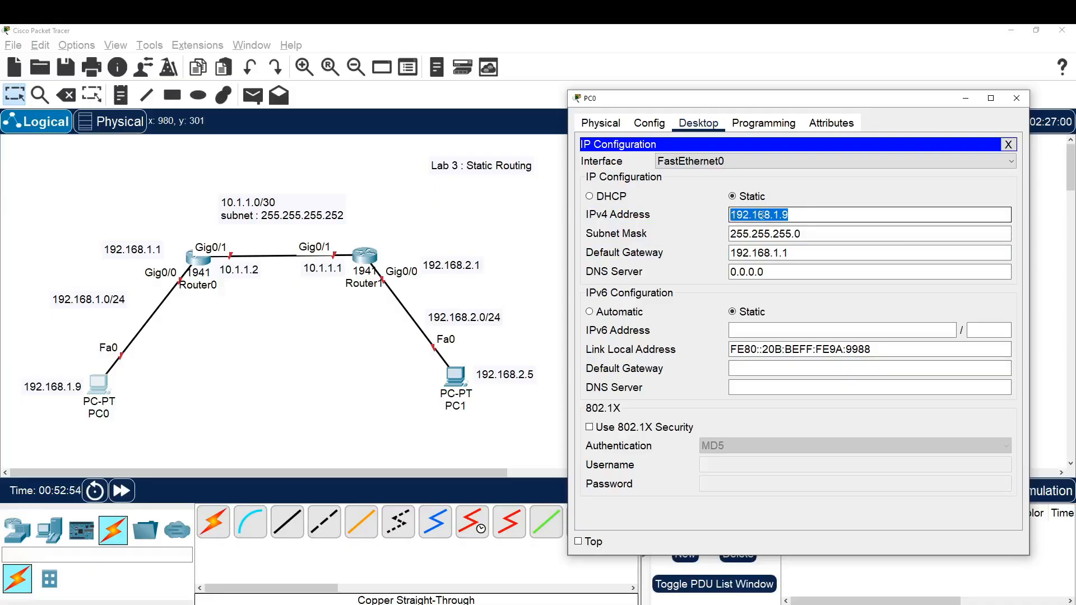
{"action": "mouse_move", "coordinate": [780, 253]}
{"action": "left_mouse_down"}
{"action": "mouse_move", "coordinate": [730, 253]}
{"action": "mouse_move", "coordinate": [792, 235]}
{"action": "left_mouse_up"}
{"action": "left_click", "coordinate": [795, 253]}
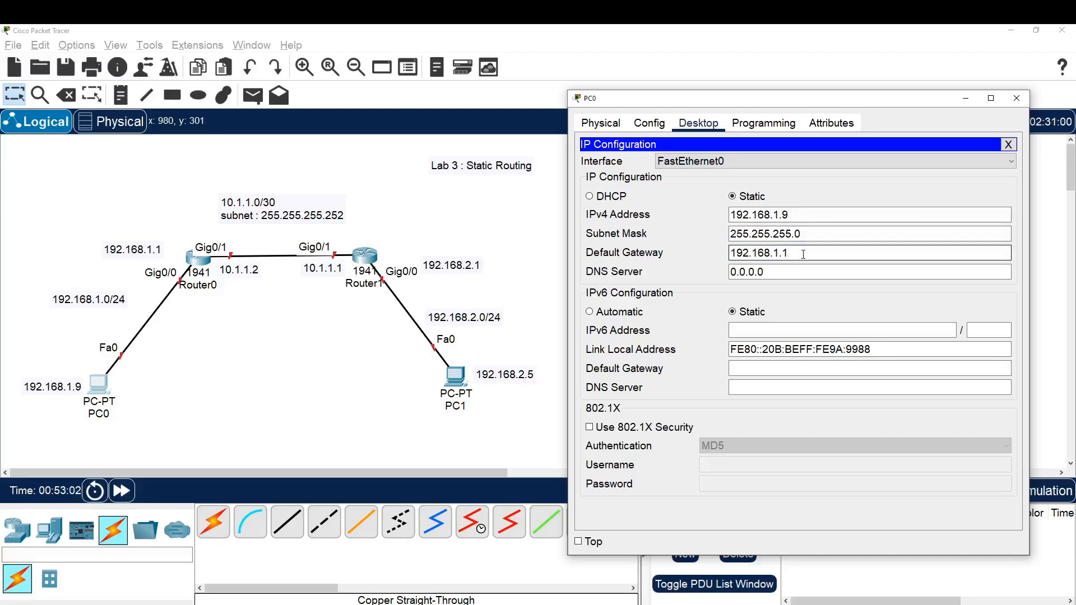
{"action": "left_click_drag", "start_coordinate": [803, 254], "coordinate": [732, 255]}
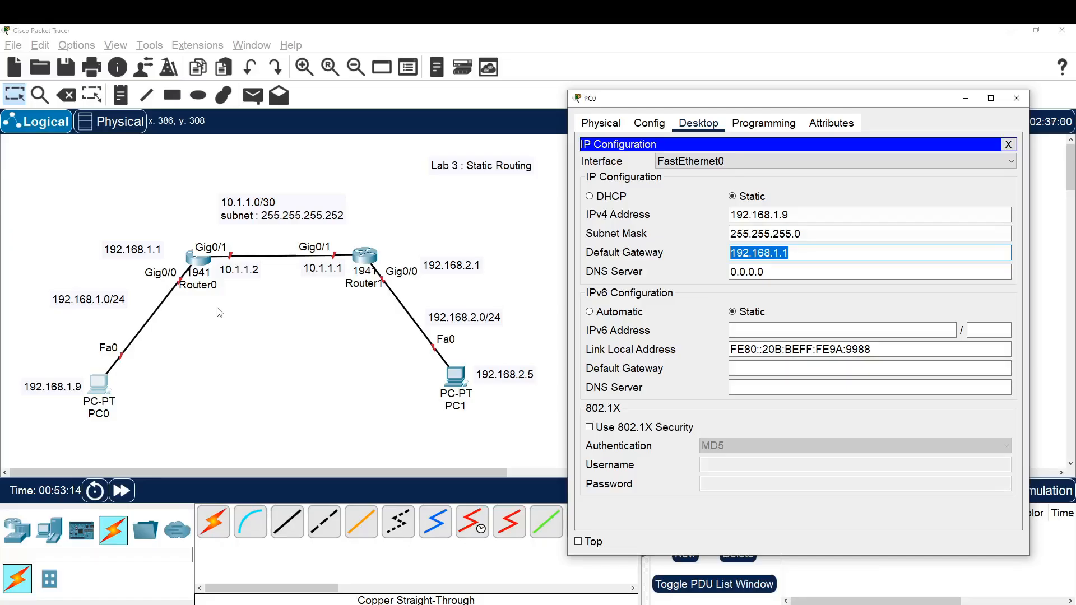
Assign PC1 the static IPv4 address 192.168.2.5 with subnet mask 255.255.255.0
{"action": "left_click", "coordinate": [458, 384]}
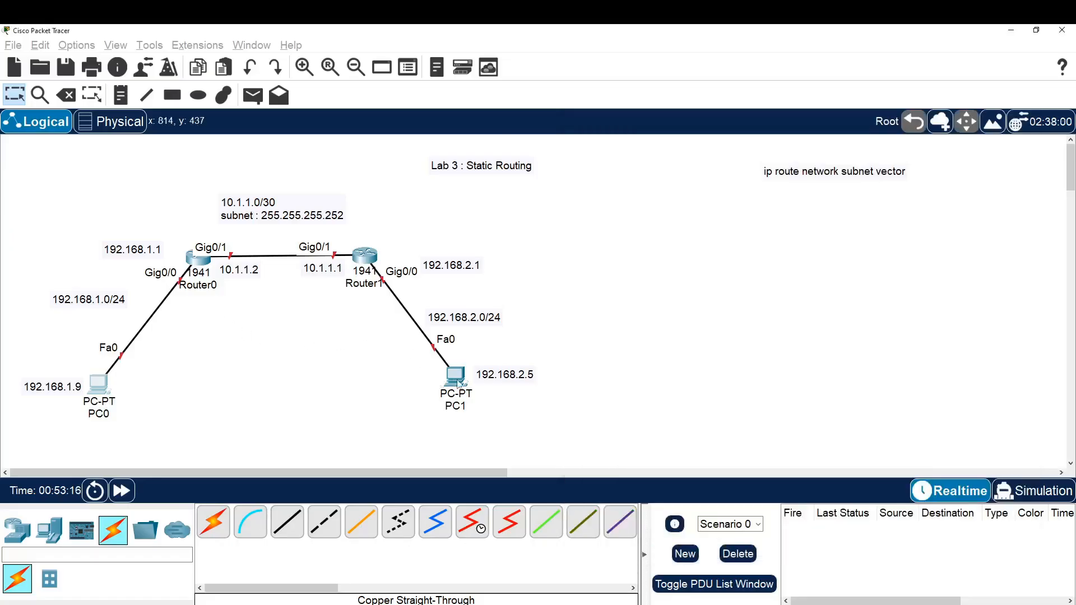
{"action": "left_click", "coordinate": [458, 384]}
{"action": "left_click", "coordinate": [507, 175]}
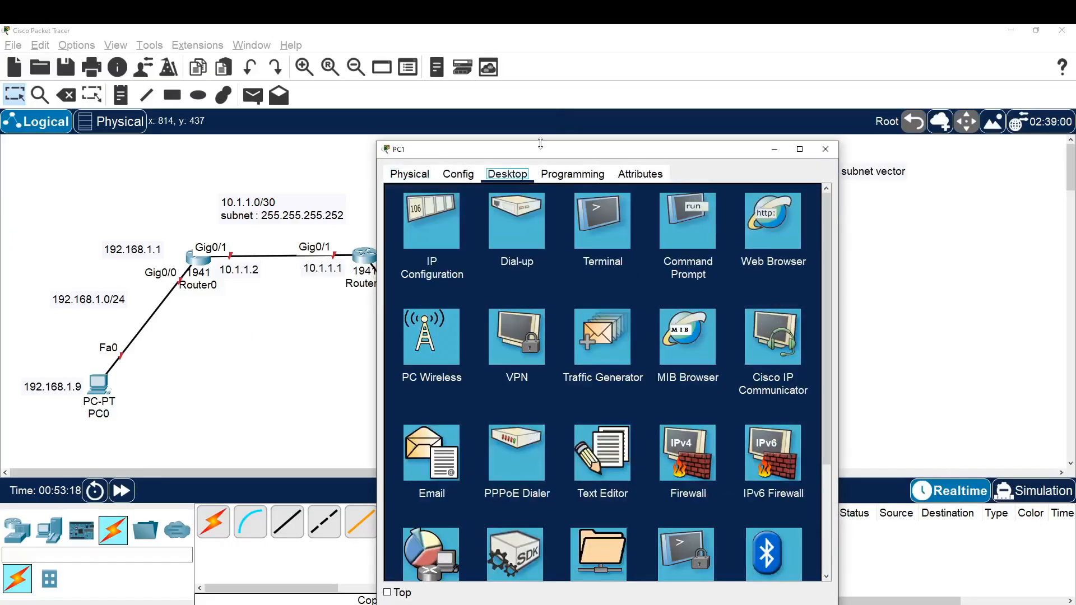
{"action": "left_click_drag", "start_coordinate": [541, 144], "coordinate": [785, 102]}
{"action": "left_click", "coordinate": [687, 184]}
{"action": "left_click", "coordinate": [812, 222]}
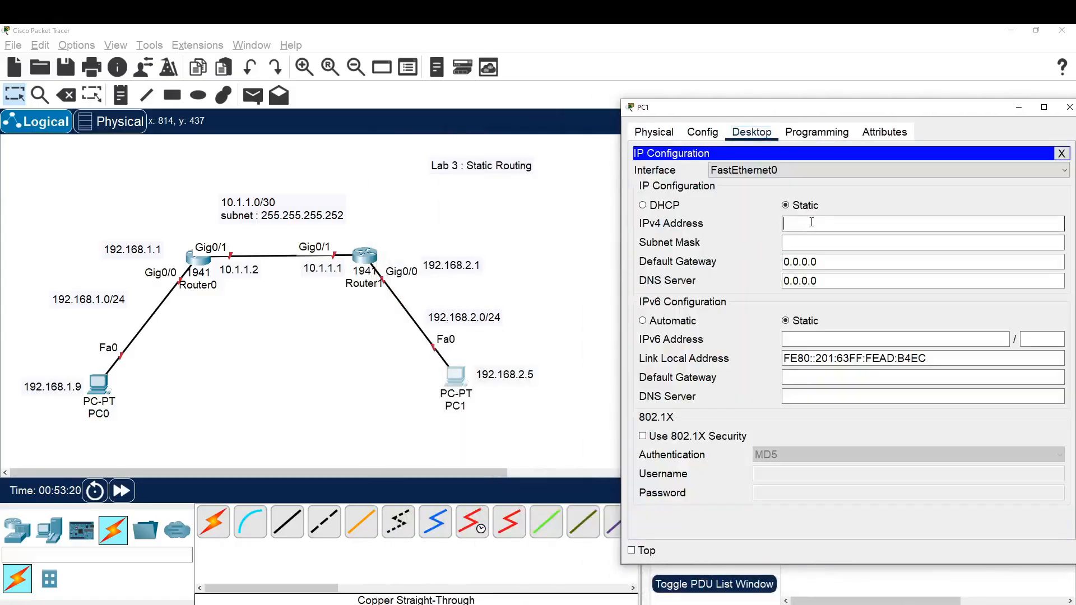
{"action": "type", "text": "192.168.2.5"}
{"action": "key", "text": "Tab"}
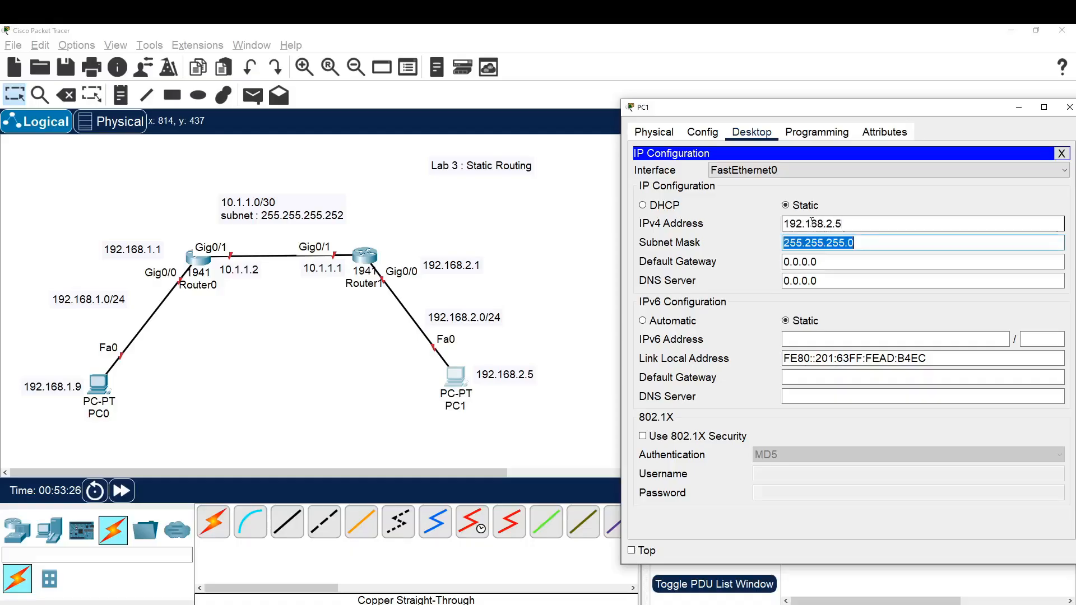
{"action": "left_click", "coordinate": [883, 245]}
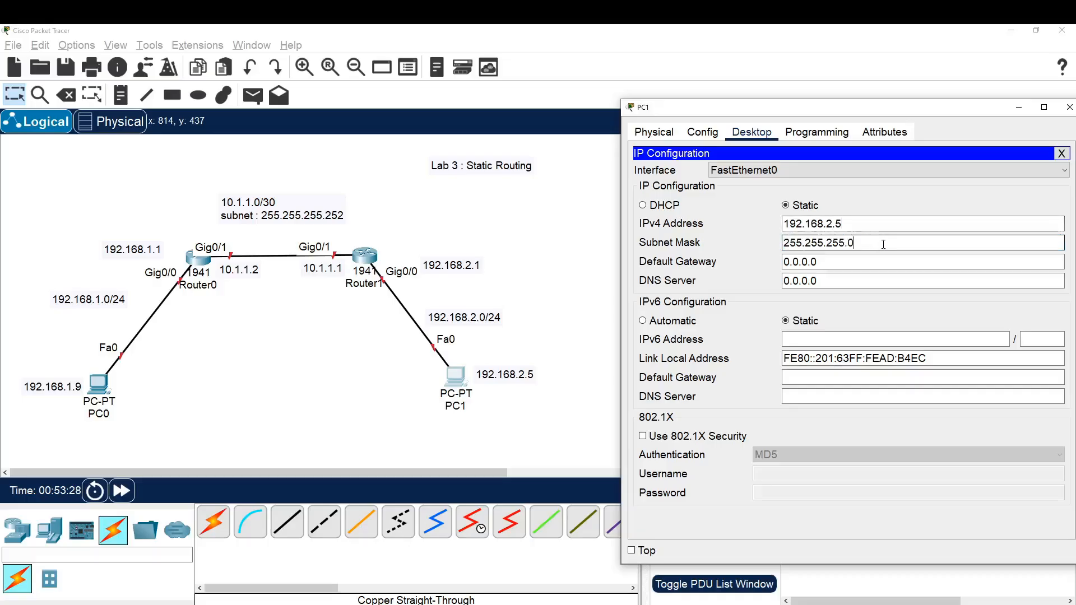
Set PC1's default gateway to 192.168.2.1 and close its configuration window
{"action": "triple_click", "coordinate": [837, 261]}
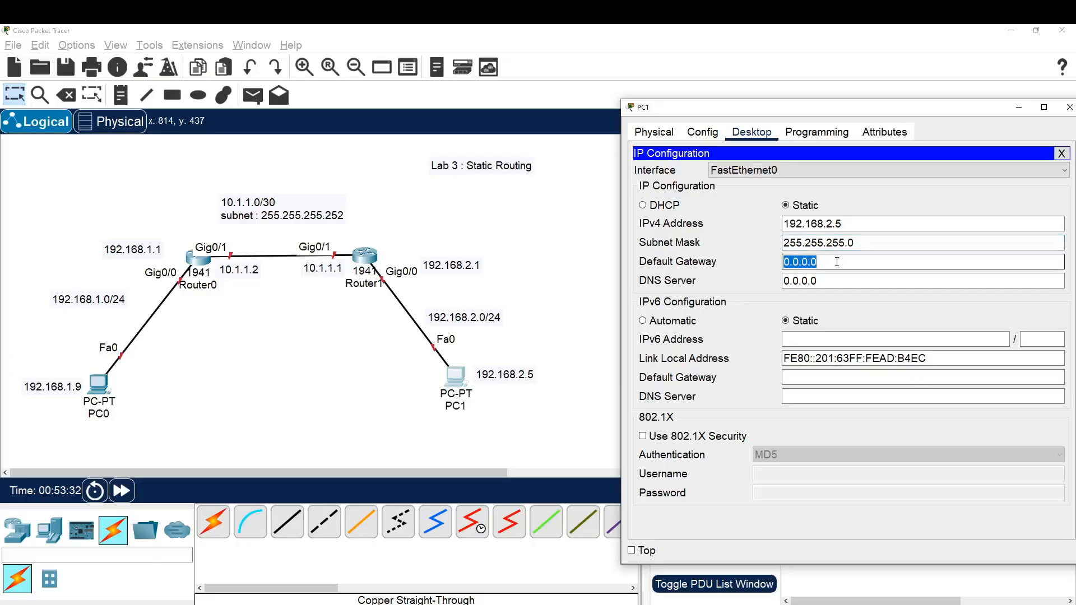
{"action": "type", "text": "192.168.2.1"}
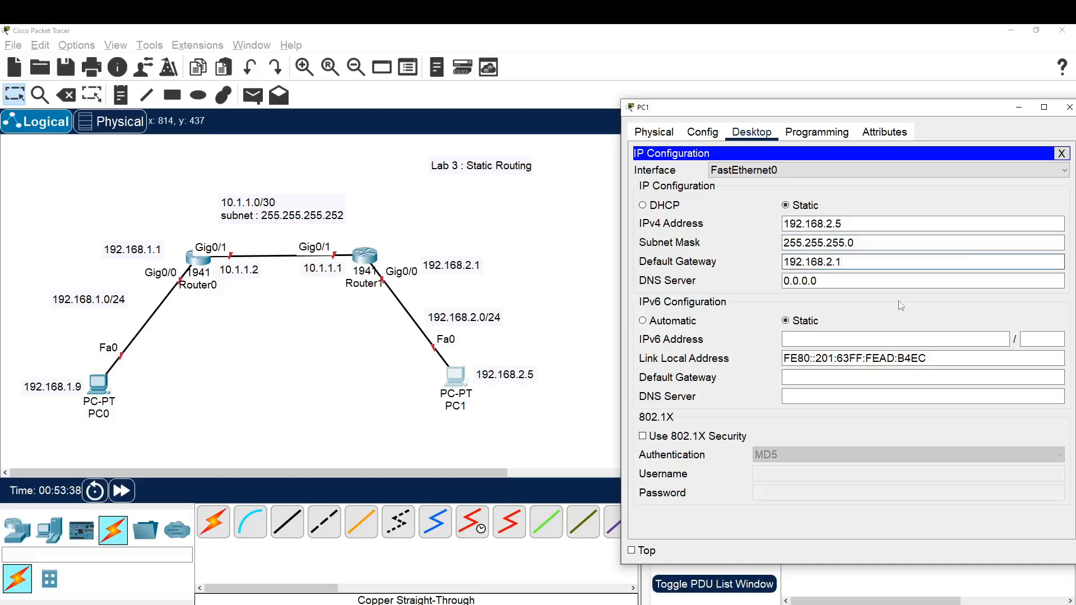
{"action": "left_click", "coordinate": [1060, 154]}
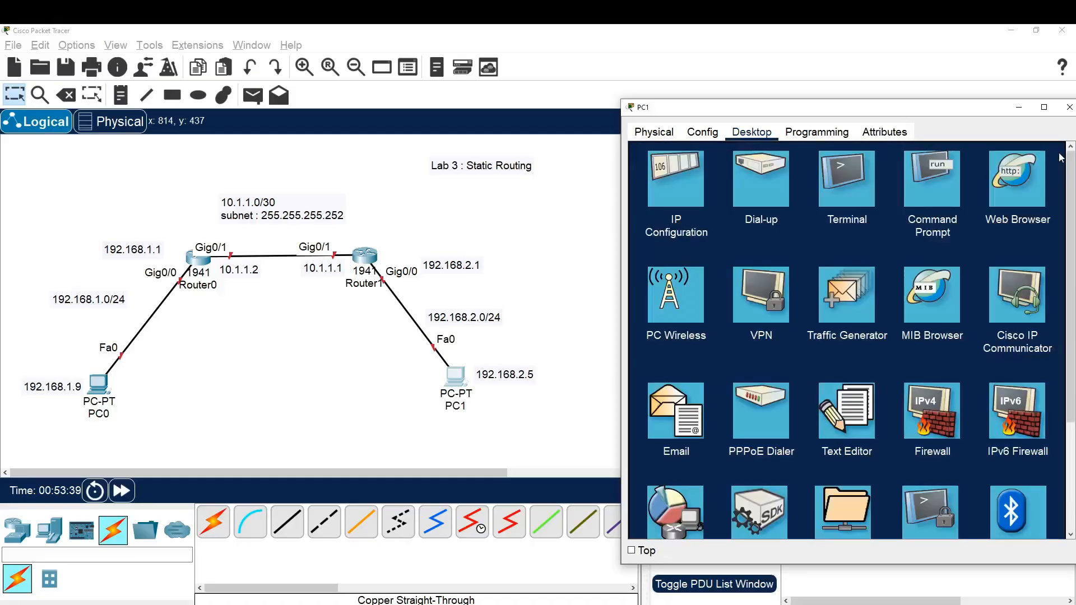
{"action": "left_click", "coordinate": [1068, 107]}
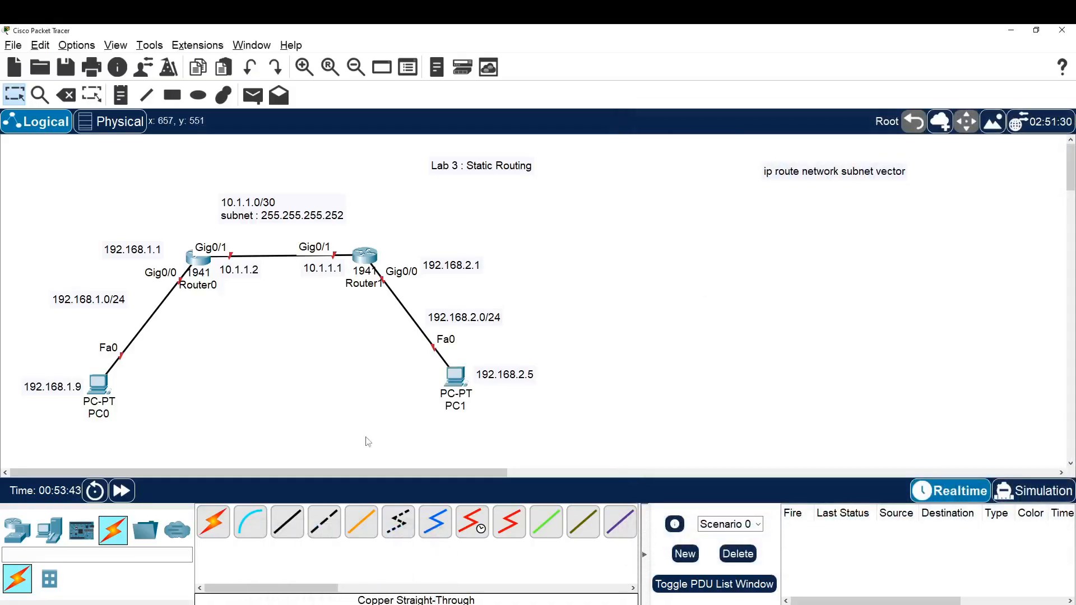
Open Router0's command line, decline the initial configuration dialog and enter privileged mode with en
{"action": "left_click", "coordinate": [197, 258]}
{"action": "left_click_drag", "start_coordinate": [511, 150], "coordinate": [682, 93]}
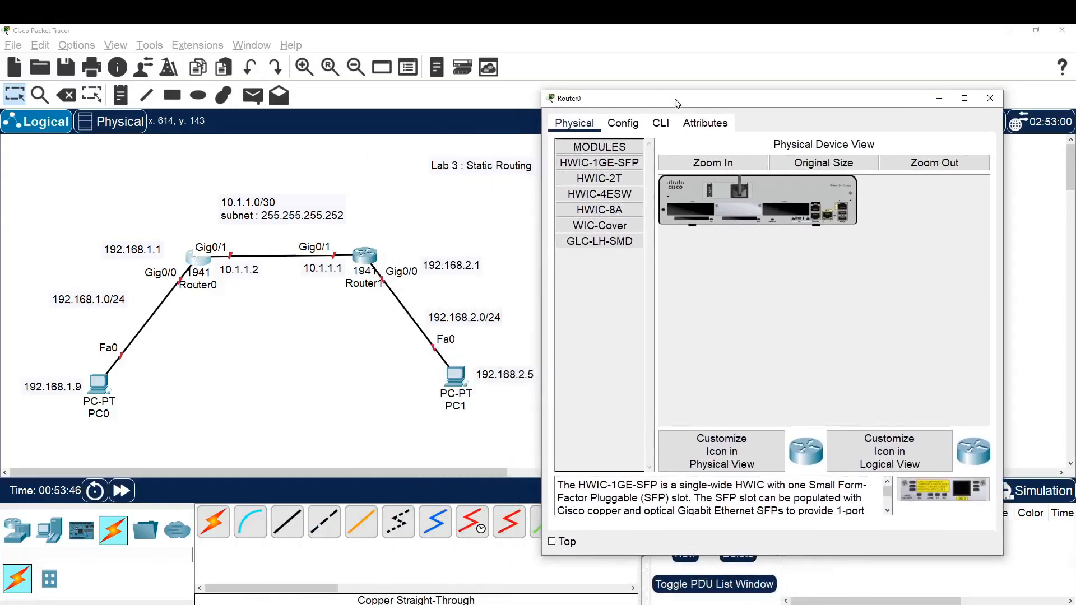
{"action": "left_click", "coordinate": [665, 117]}
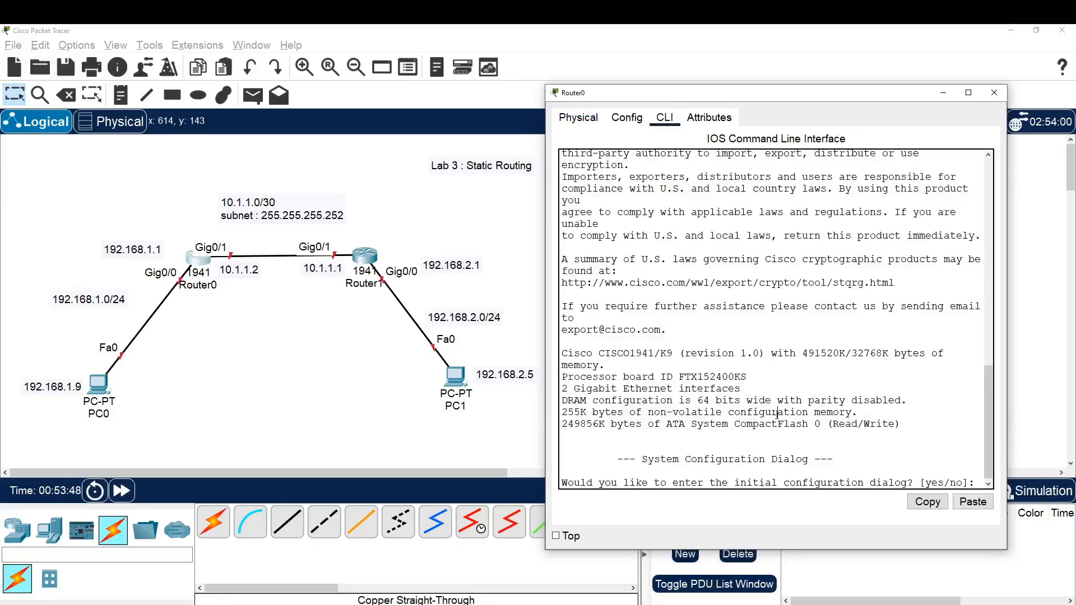
{"action": "type", "text": "n"}
{"action": "key", "text": "Return"}
{"action": "key", "text": "Return"}
{"action": "key", "text": "Return"}
{"action": "key", "text": "Return"}
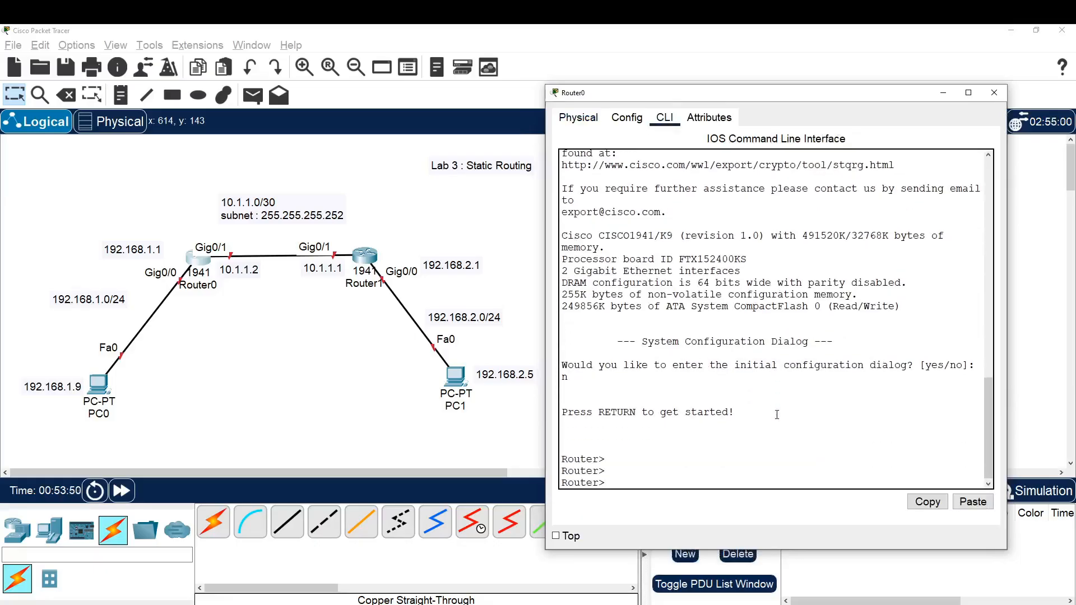
{"action": "key", "text": "Return"}
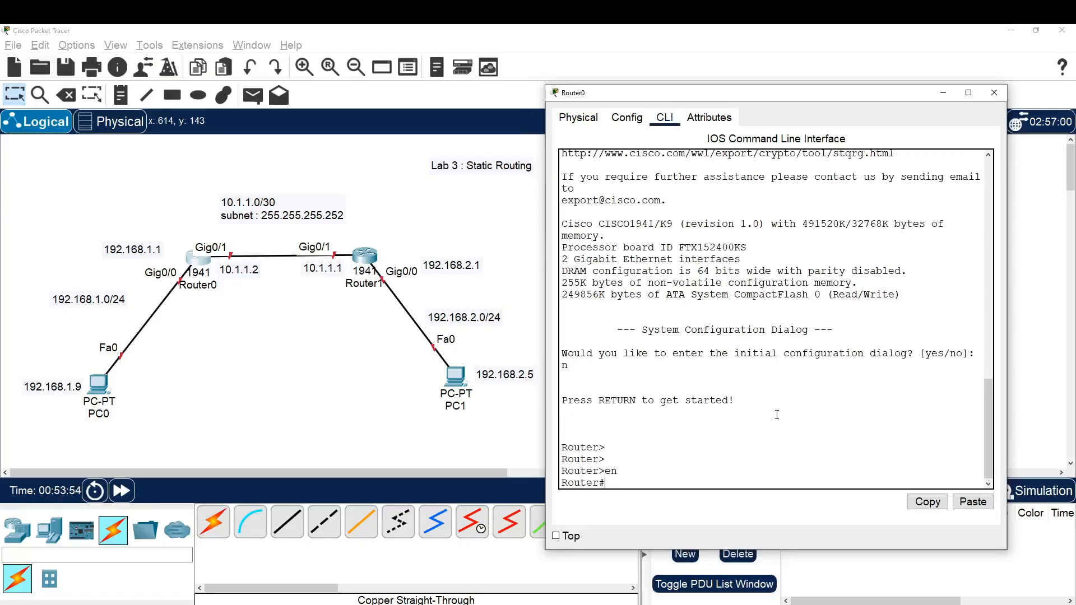
Enter global configuration mode on Router0 with conf t and open interface g0/0 for configuration
{"action": "type", "text": "conf t"}
{"action": "key", "text": "Return"}
{"action": "key", "text": "Return"}
{"action": "key", "text": "Return"}
{"action": "key", "text": "Return"}
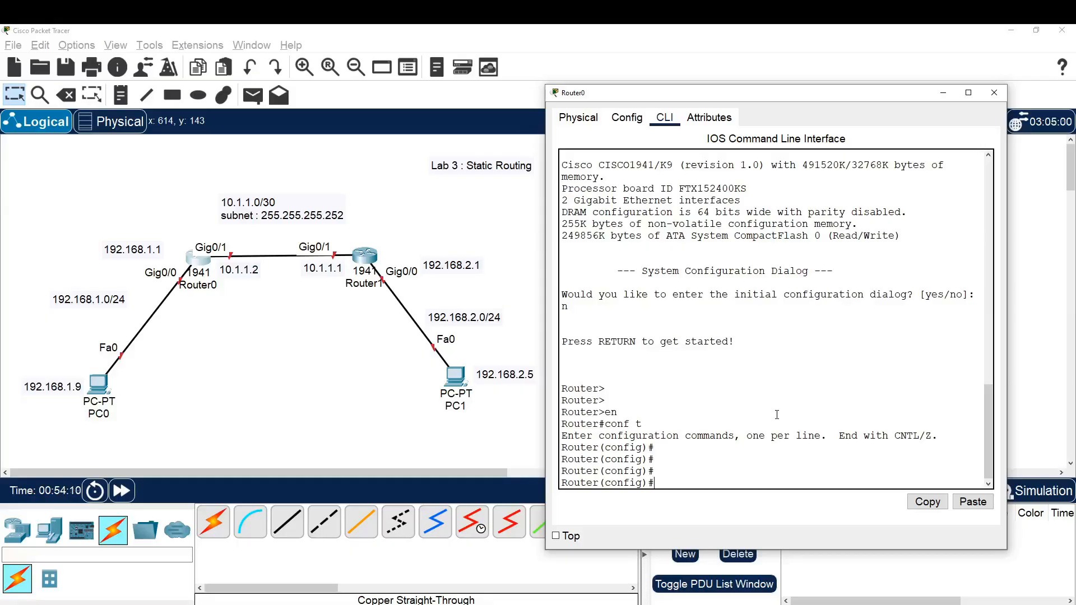
{"action": "type", "text": "int g0/0"}
{"action": "key", "text": "Return"}
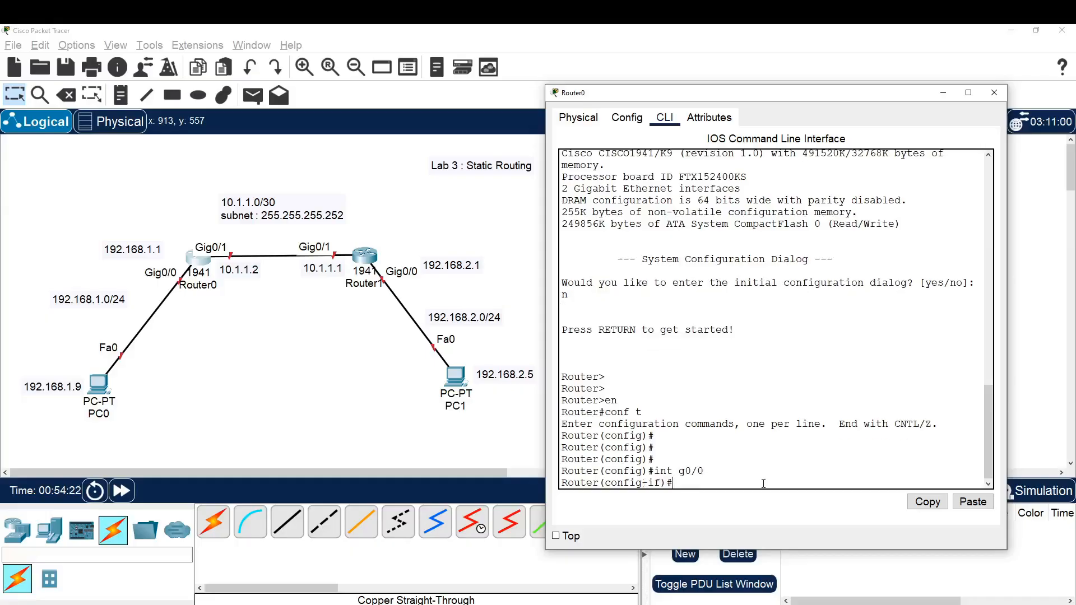
Assign IP address 192.168.1.1 with subnet mask 255.255.255.0 to Router0's g0/0 interface using ip address
{"action": "type", "text": "ip add"}
{"action": "key", "text": "Tab"}
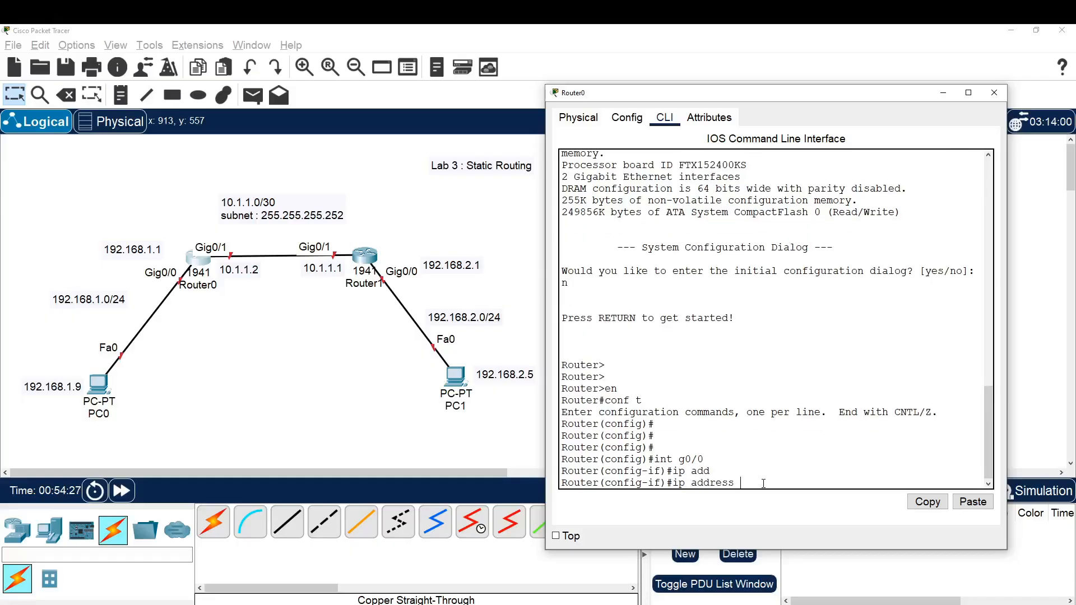
{"action": "type", "text": "192"}
{"action": "type", "text": ".168."}
{"action": "type", "text": "1.1"}
{"action": "type", "text": " 255.255.2"}
{"action": "type", "text": "55.255.0"}
{"action": "key", "text": "Return"}
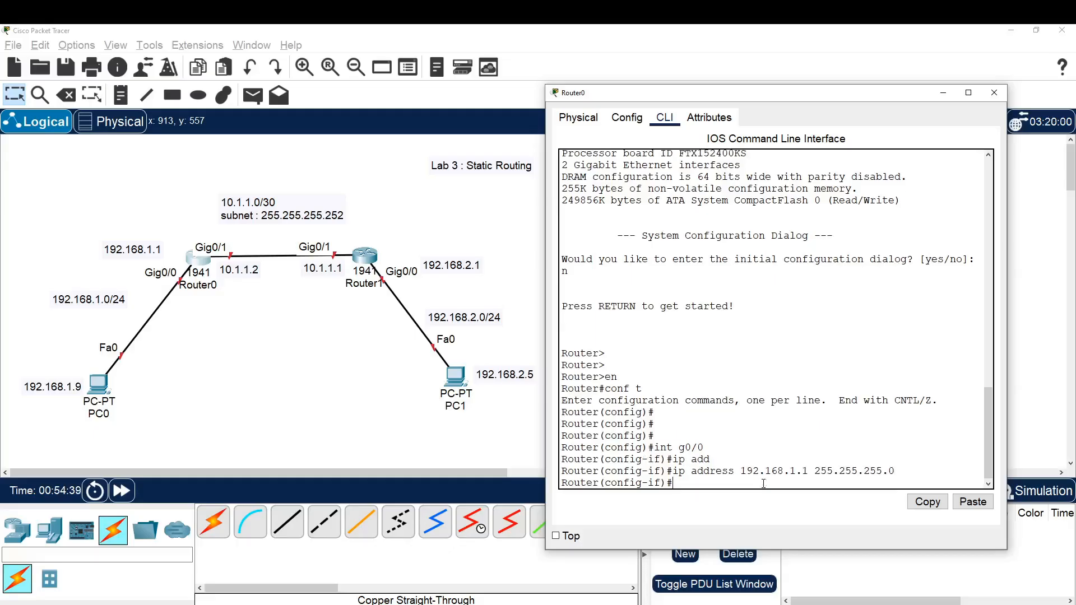
Bring up Router0's g0/0 interface with no sh
{"action": "type", "text": "no sh"}
{"action": "key", "text": "Return"}
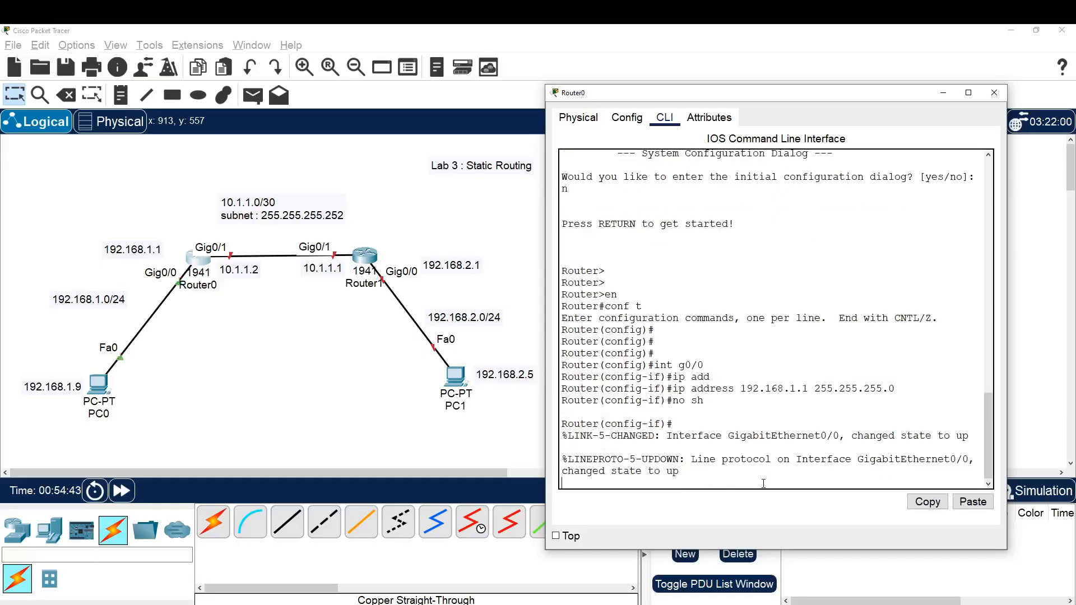
{"action": "key", "text": "Return"}
{"action": "key", "text": "Return"}
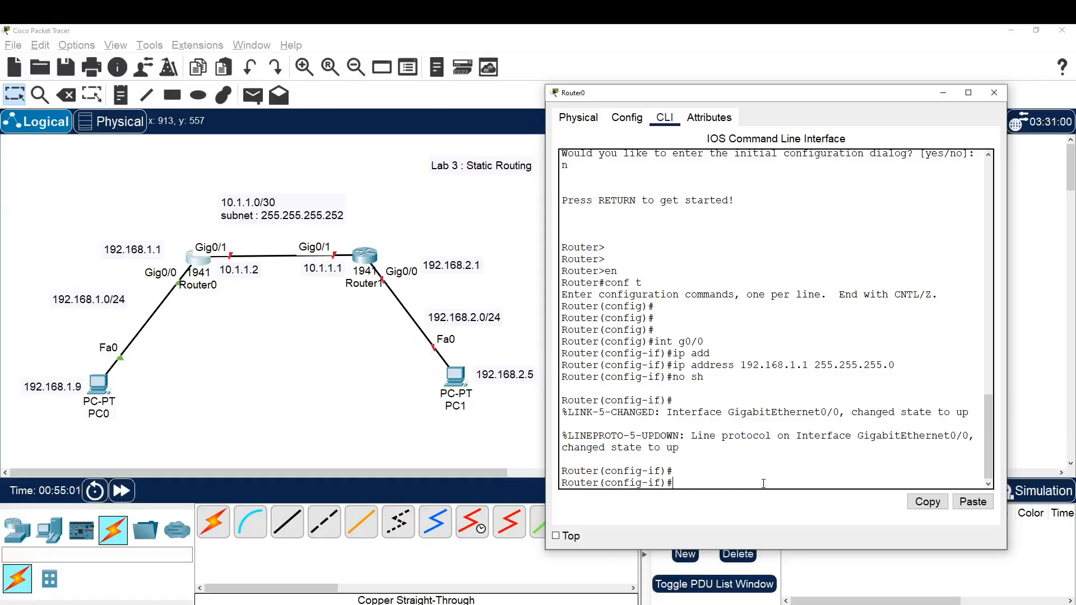
Enter interface g0/1 on Router0 and assign it IP address 10.1.1.2 with subnet mask 255.255.255.252
{"action": "type", "text": "int g0/1"}
{"action": "key", "text": "Return"}
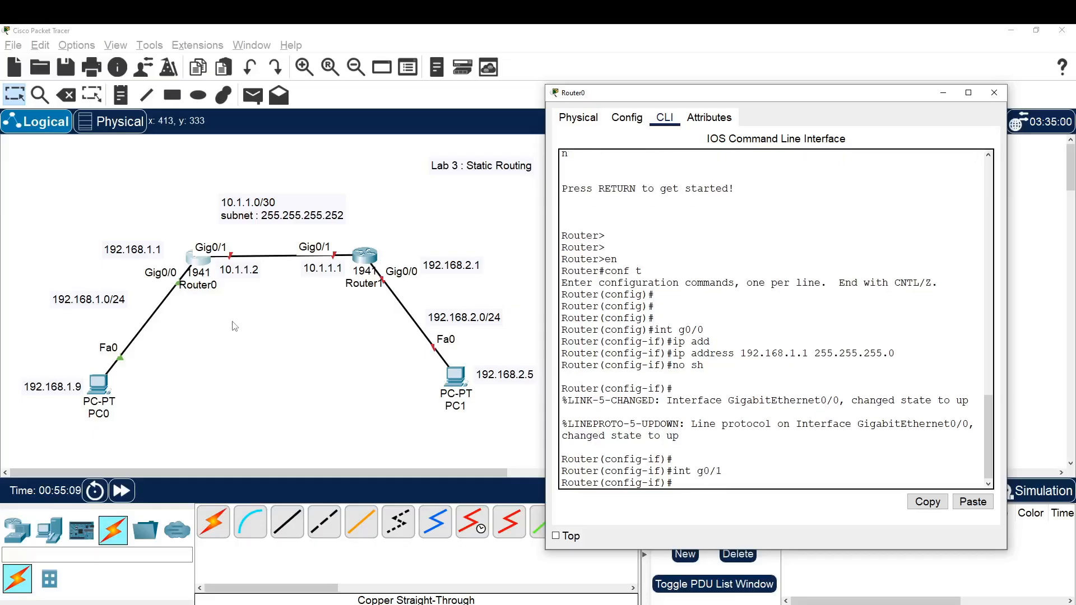
{"action": "type", "text": "ip add 10.1.1.2 255.255.25"}
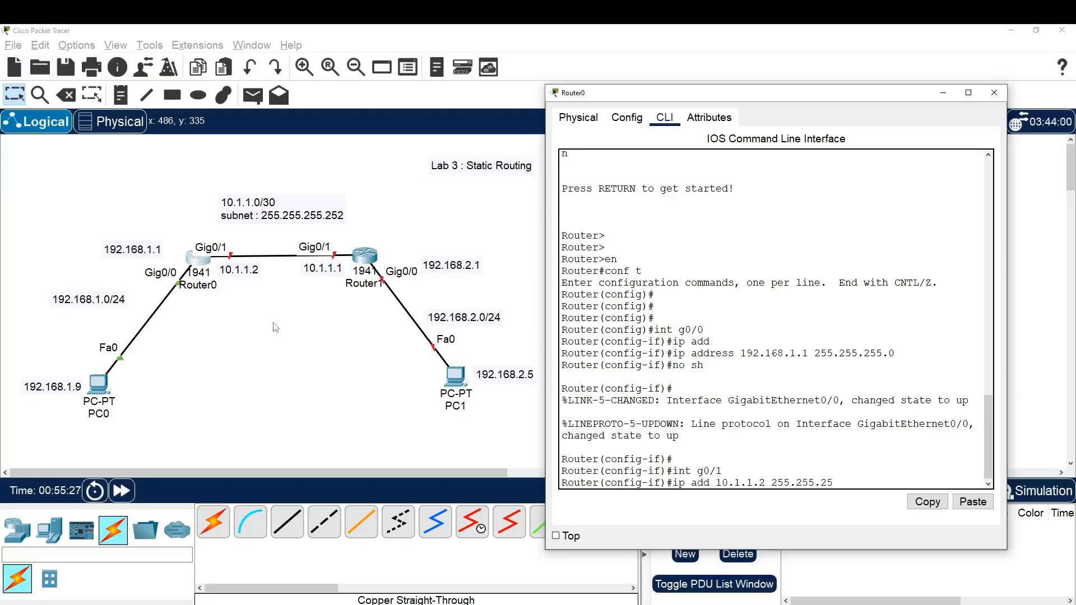
{"action": "type", "text": "5.252"}
{"action": "key", "text": "Return"}
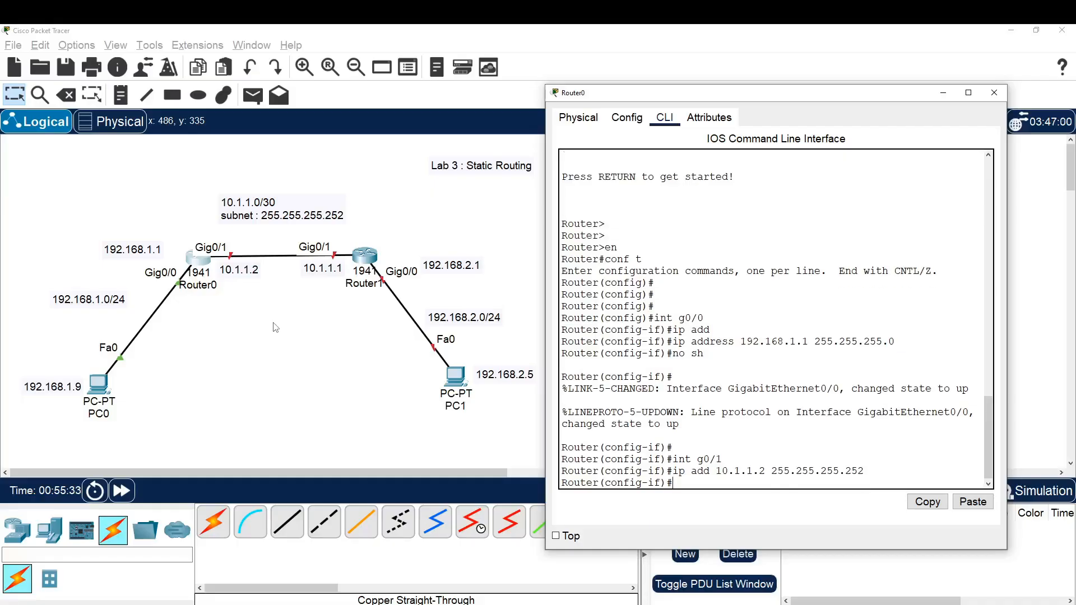
Enable Router0's g0/1 interface with no sh and exit to global configuration mode
{"action": "type", "text": "no sh"}
{"action": "key", "text": "Return"}
{"action": "key", "text": "Return"}
{"action": "key", "text": "Return"}
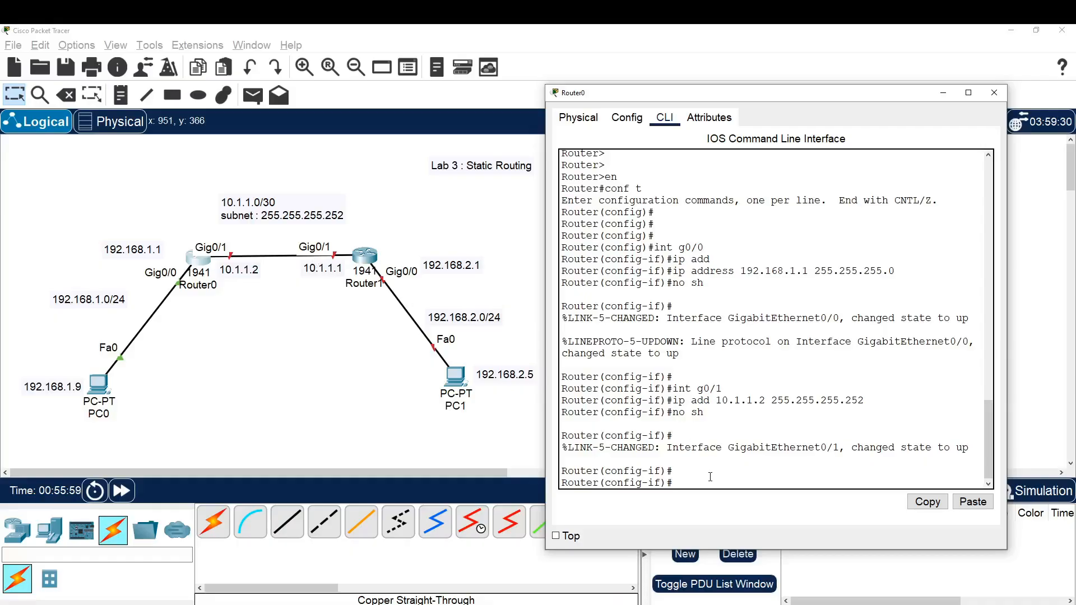
{"action": "key", "text": "Return"}
{"action": "key", "text": "Return"}
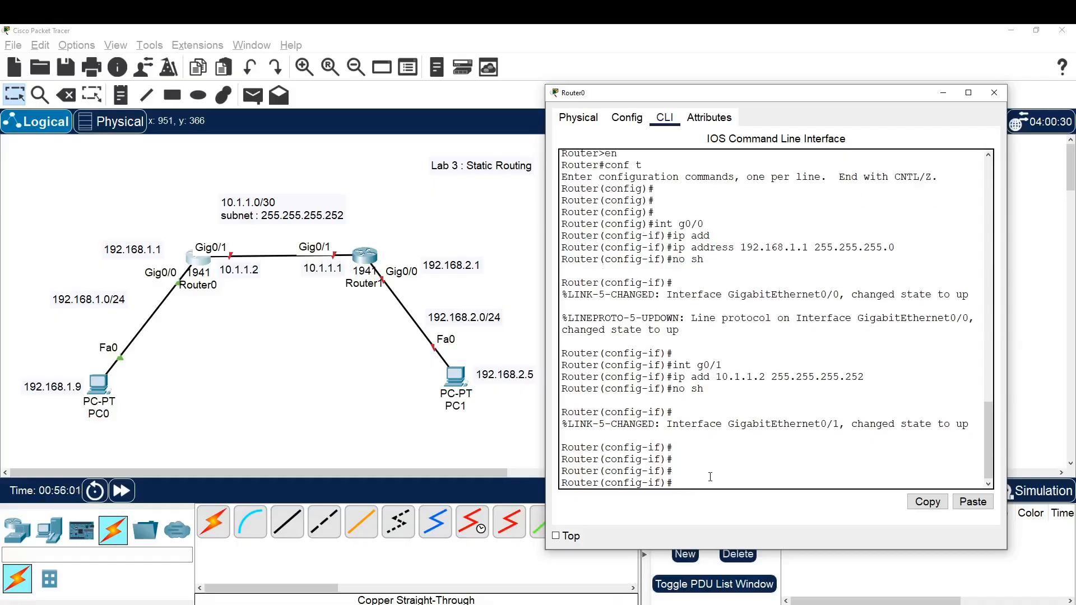
{"action": "type", "text": "exi"}
{"action": "key", "text": "Return"}
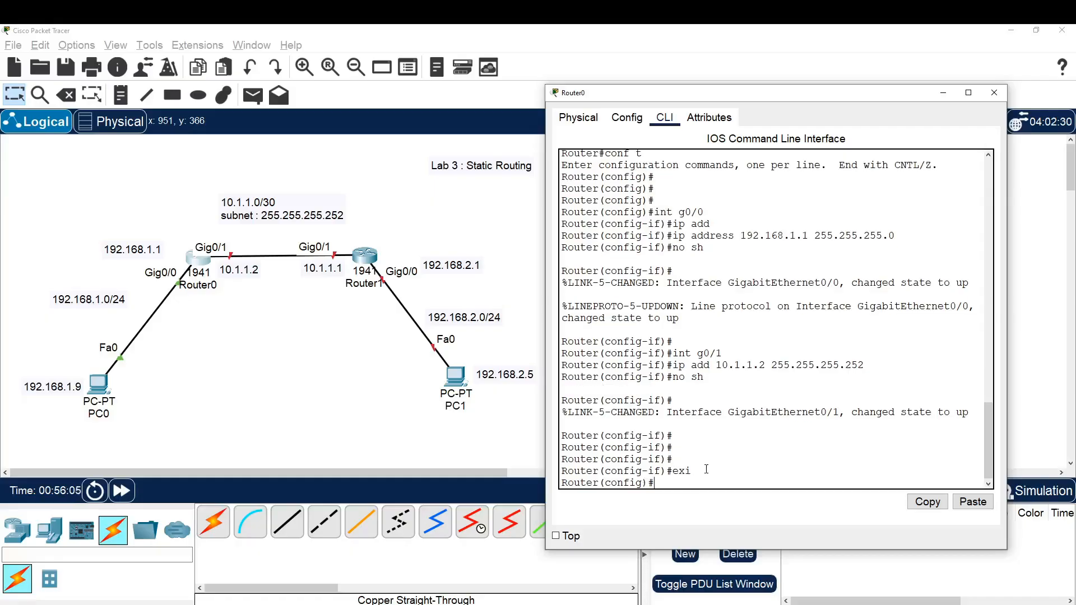
Open Router1's command line, decline the initial configuration dialog and enter privileged mode with en
{"action": "left_click", "coordinate": [383, 403]}
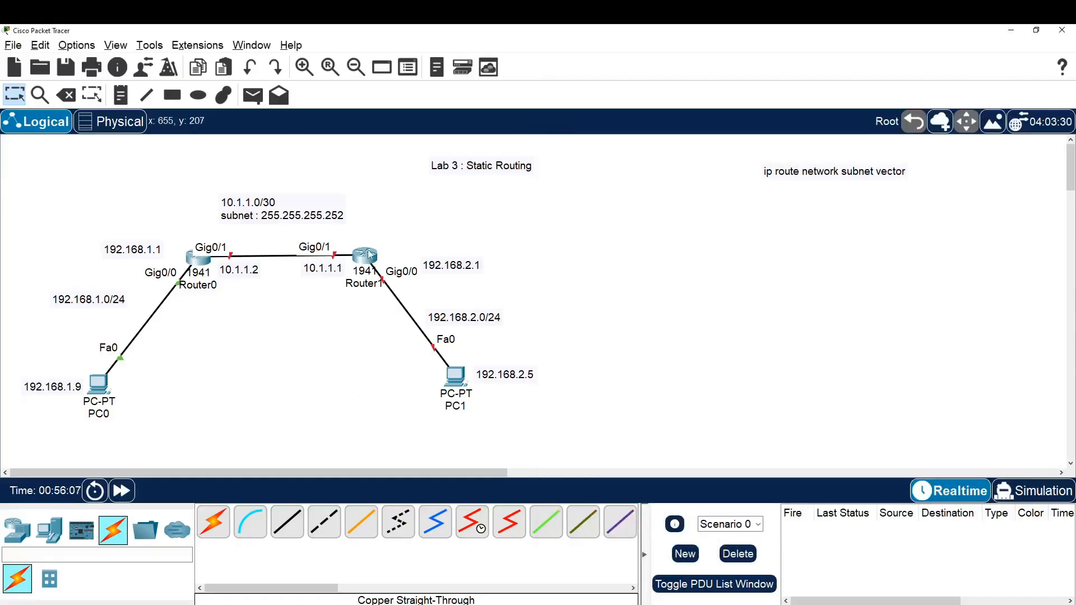
{"action": "left_click", "coordinate": [364, 261]}
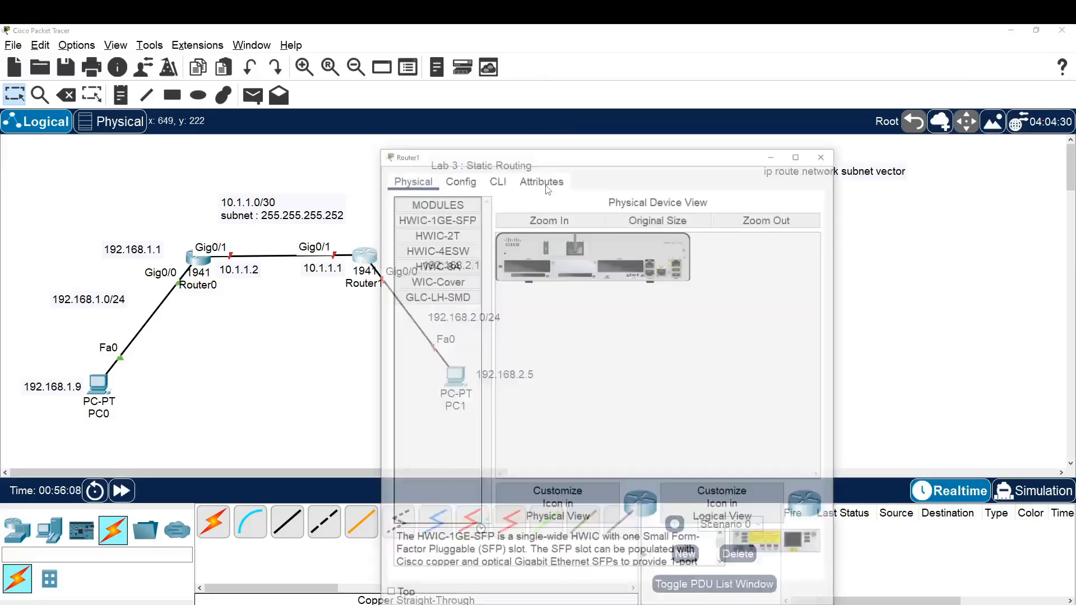
{"action": "left_click_drag", "start_coordinate": [546, 154], "coordinate": [762, 123]}
{"action": "left_click", "coordinate": [719, 141]}
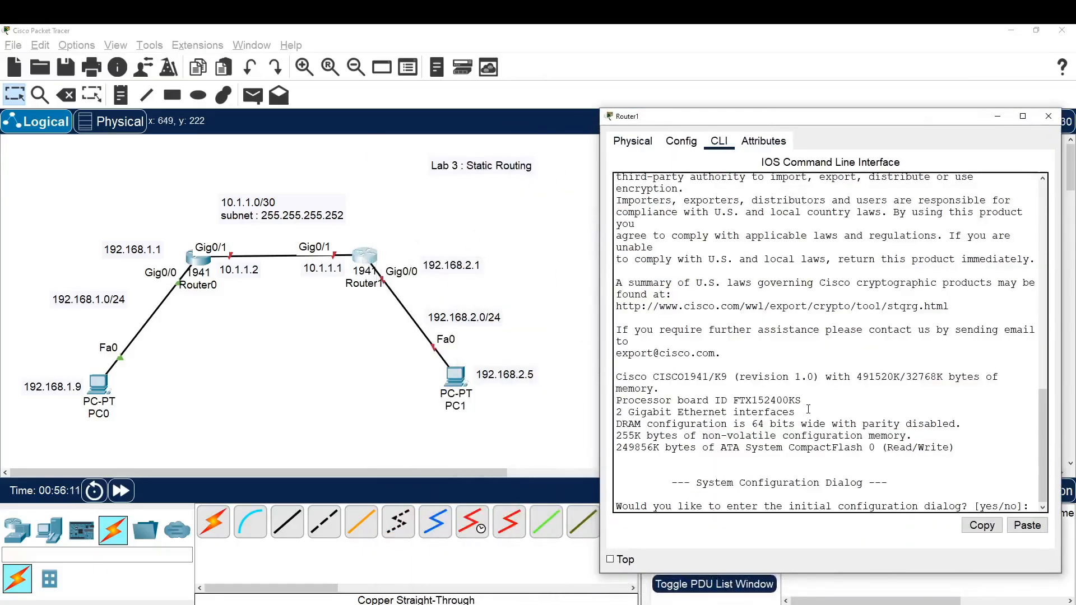
{"action": "type", "text": "n"}
{"action": "key", "text": "Return"}
{"action": "key", "text": "Return"}
{"action": "key", "text": "Return"}
{"action": "key", "text": "Return"}
{"action": "type", "text": "en"}
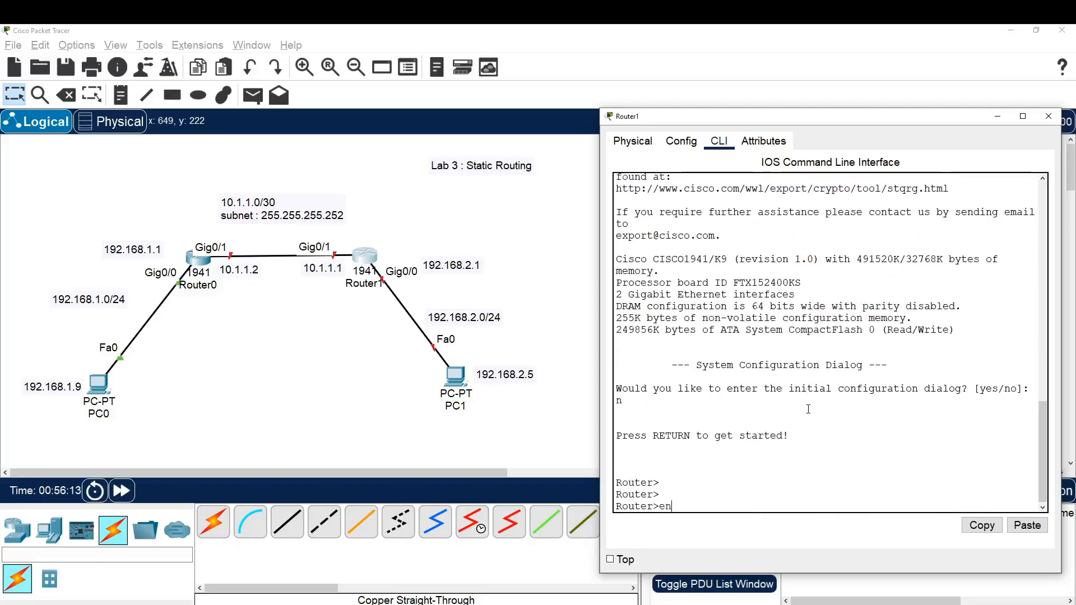
Enter global configuration mode on Router1 with conf t and open interface g0/0 for configuration
{"action": "key", "text": "Return"}
{"action": "type", "text": "c"}
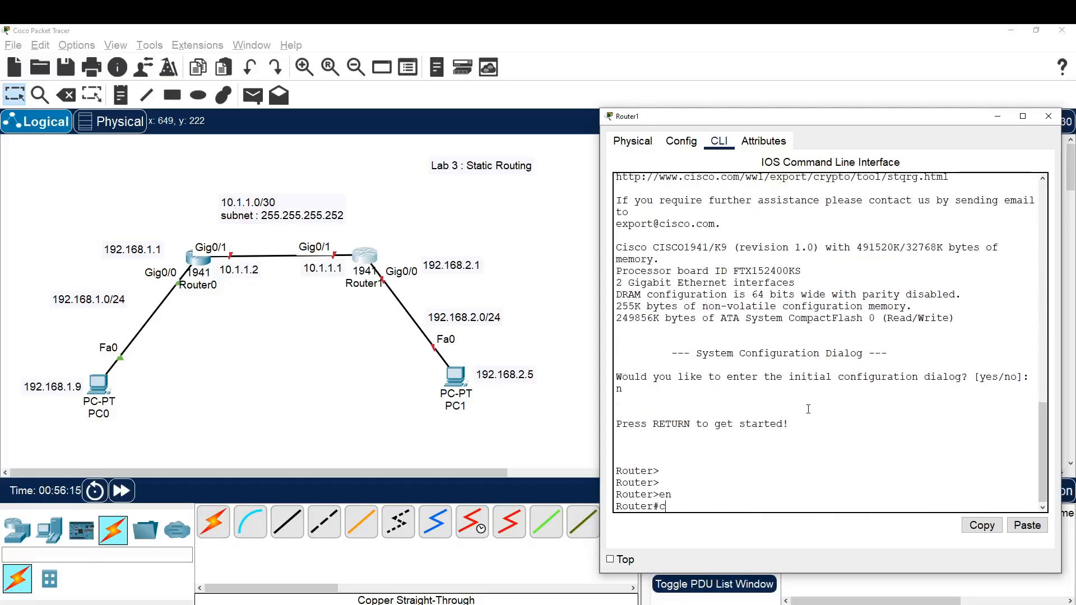
{"action": "type", "text": "onf t"}
{"action": "key", "text": "Return"}
{"action": "key", "text": "Return"}
{"action": "key", "text": "Return"}
{"action": "key", "text": "Return"}
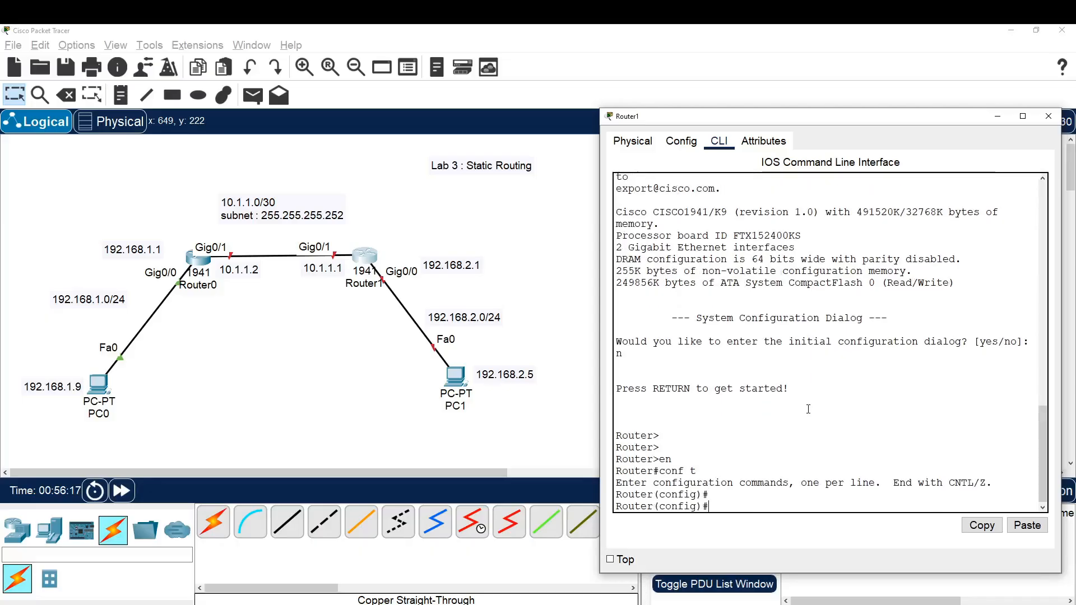
{"action": "type", "text": "int"}
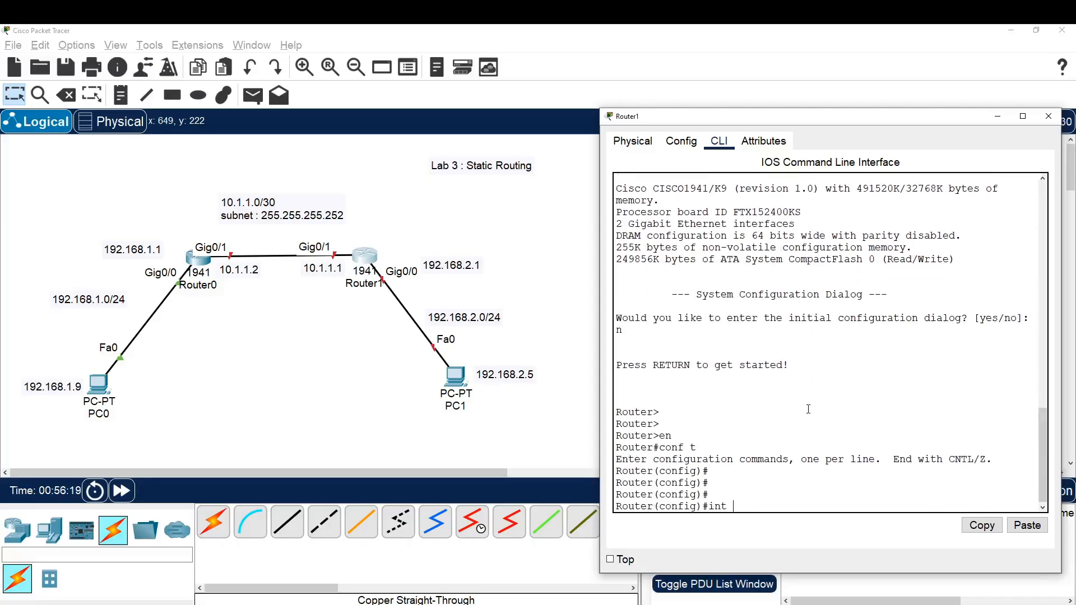
{"action": "type", "text": " g0/0"}
{"action": "key", "text": "Return"}
Assign IP address 192.168.2.1 with subnet mask 255.255.255.0 to Router1's g0/0 interface
{"action": "type", "text": "ip"}
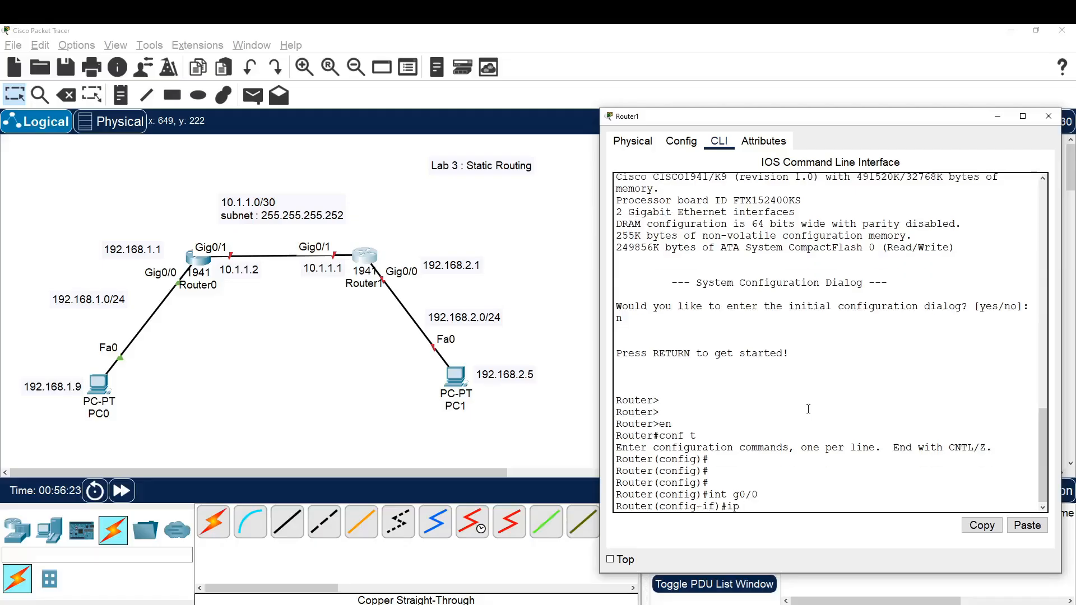
{"action": "type", "text": " add"}
{"action": "key", "text": "Tab"}
{"action": "type", "text": "192.16"}
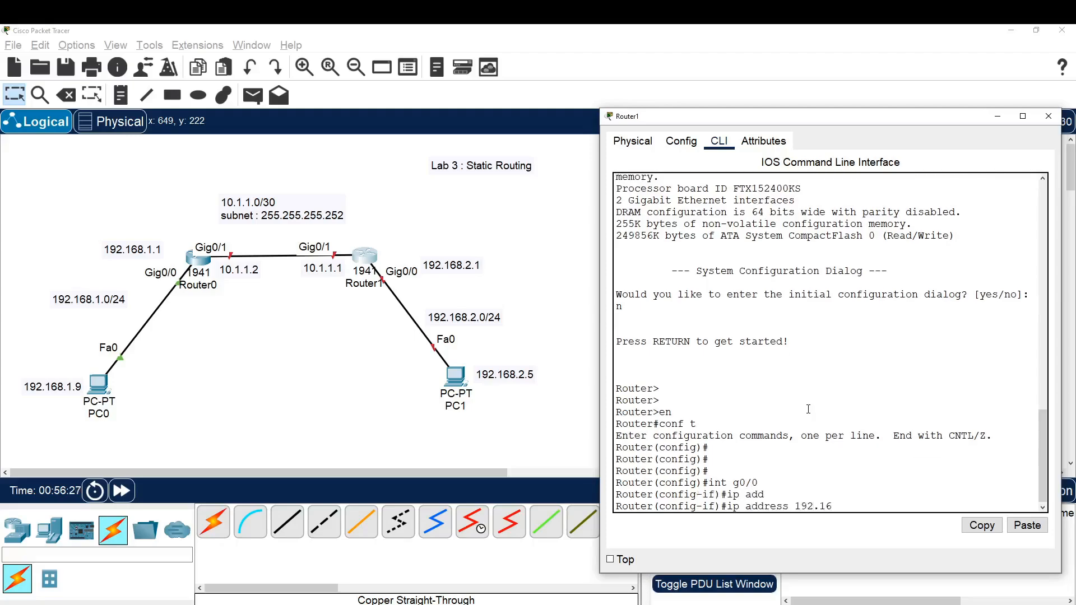
{"action": "type", "text": "8.2.1 255.255.255.2"}
{"action": "key", "text": "BackSpace"}
{"action": "type", "text": "0"}
{"action": "key", "text": "Return"}
Bring up Router1's g0/0 interface with no sh
{"action": "type", "text": "no "}
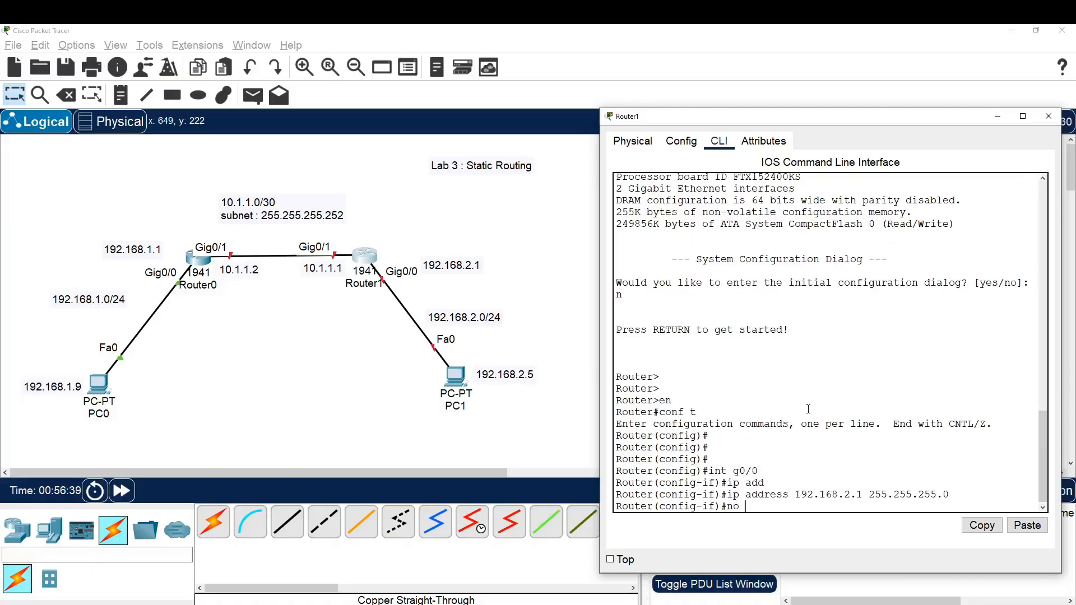
{"action": "type", "text": "sh"}
{"action": "key", "text": "Return"}
{"action": "key", "text": "Return"}
{"action": "key", "text": "Return"}
{"action": "key", "text": "Return"}
{"action": "key", "text": "Return"}
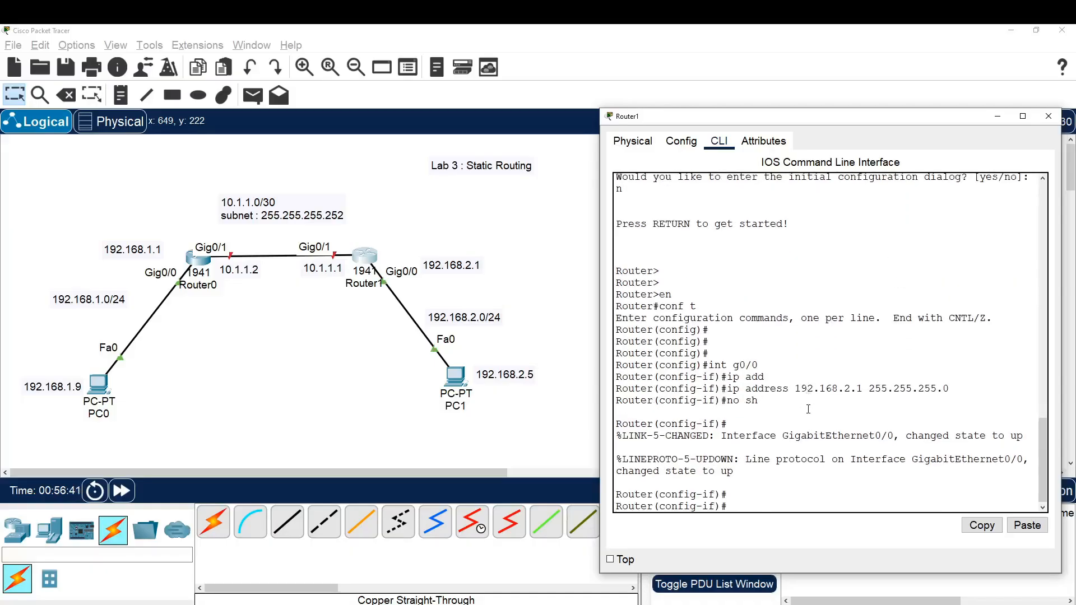
Enter interface g0/1 on Router1 and assign it IP address 10.1.1.1 with subnet mask 255.255.255.252
{"action": "type", "text": "int"}
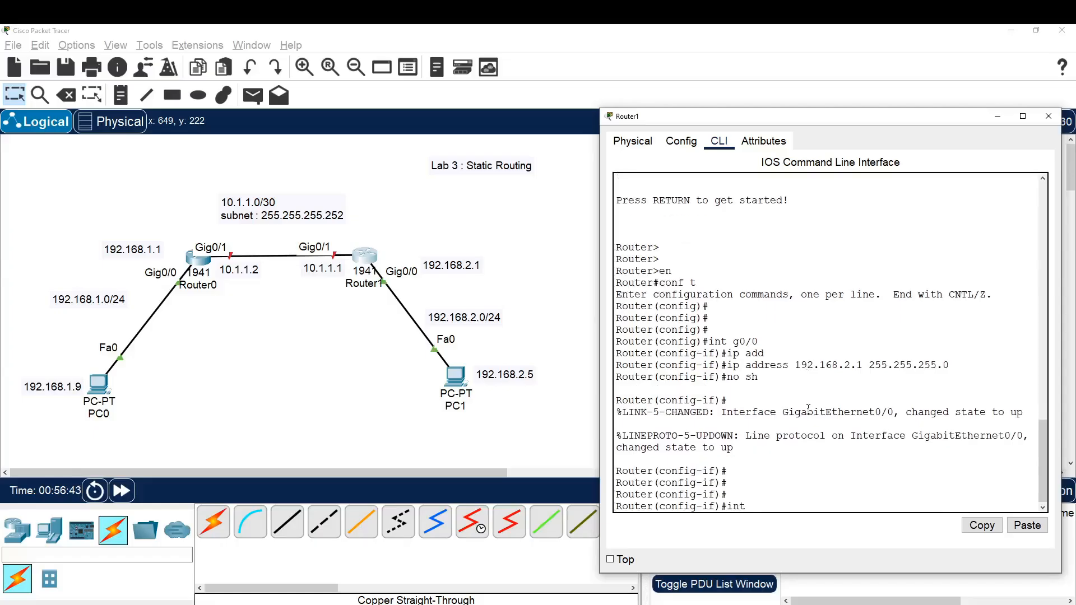
{"action": "type", "text": " g0/1"}
{"action": "key", "text": "Return"}
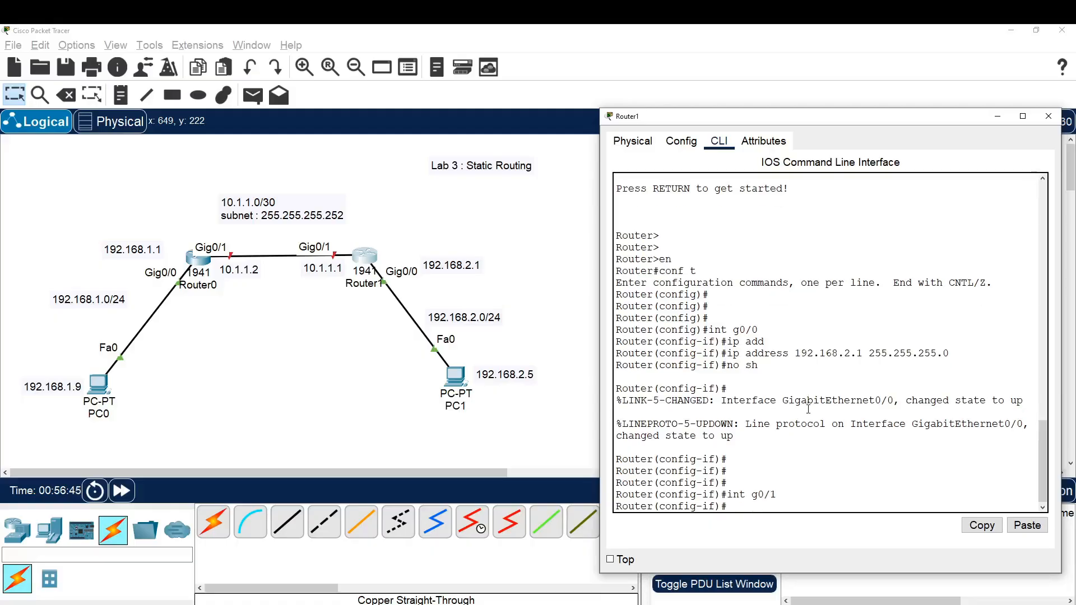
{"action": "type", "text": "ip add"}
{"action": "key", "text": "Tab"}
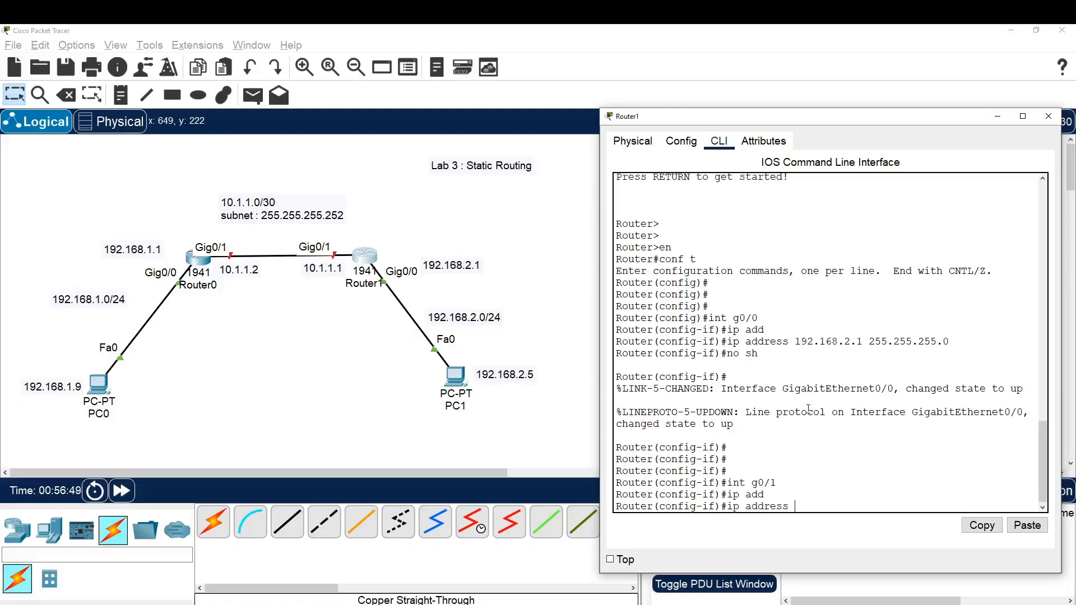
{"action": "type", "text": "10.1.1.1 255.255.255.252"}
{"action": "key", "text": "Return"}
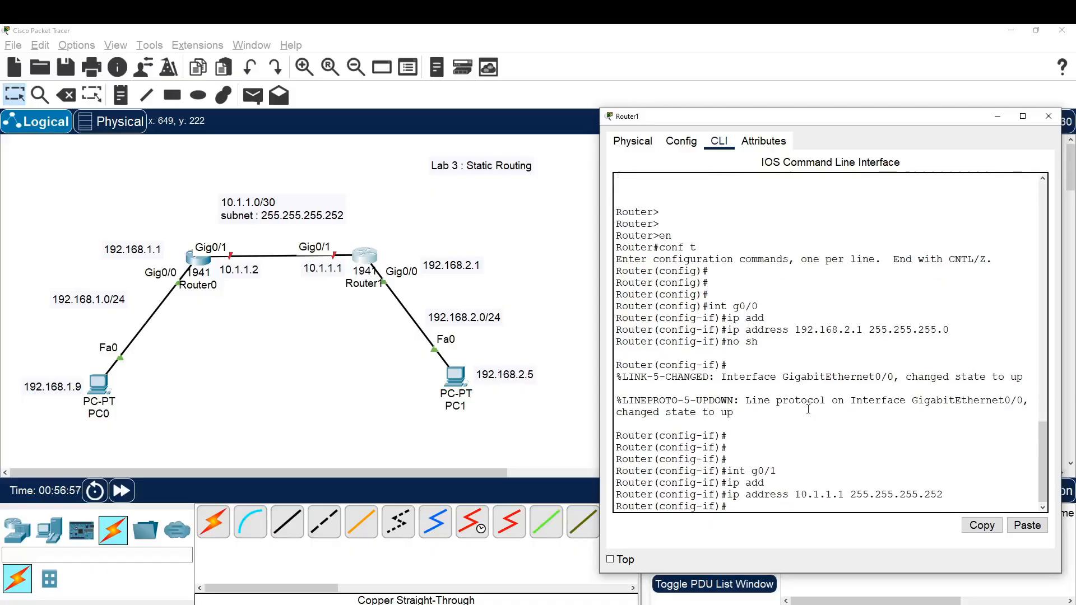
Enable Router1's g0/1 interface with no sh and exit to global configuration mode
{"action": "type", "text": "no sh"}
{"action": "key", "text": "Return"}
{"action": "key", "text": "Return"}
{"action": "key", "text": "Return"}
{"action": "key", "text": "Return"}
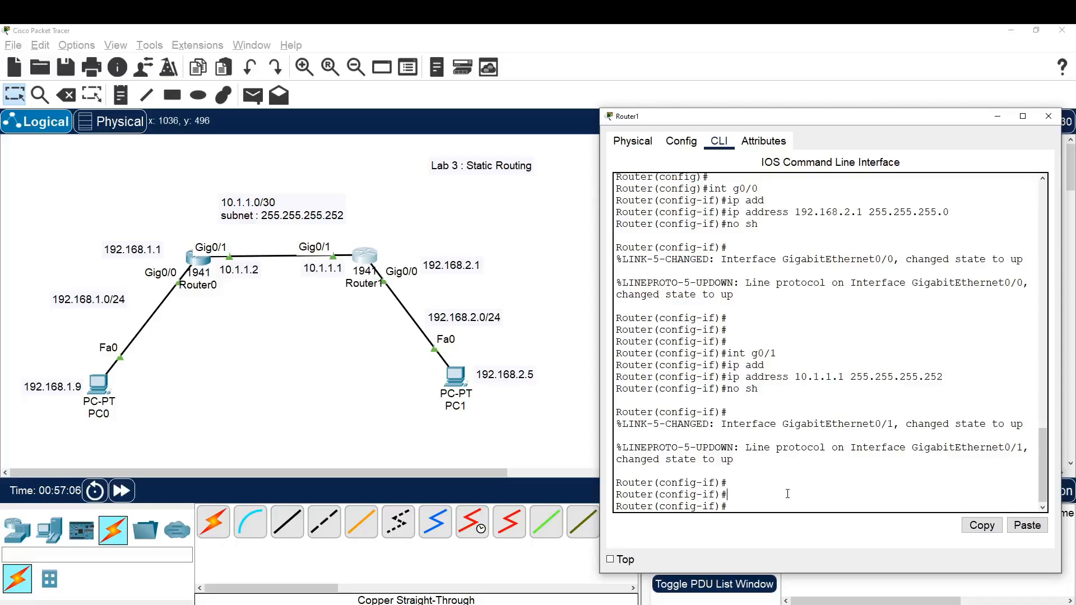
{"action": "type", "text": "exi"}
{"action": "key", "text": "Return"}
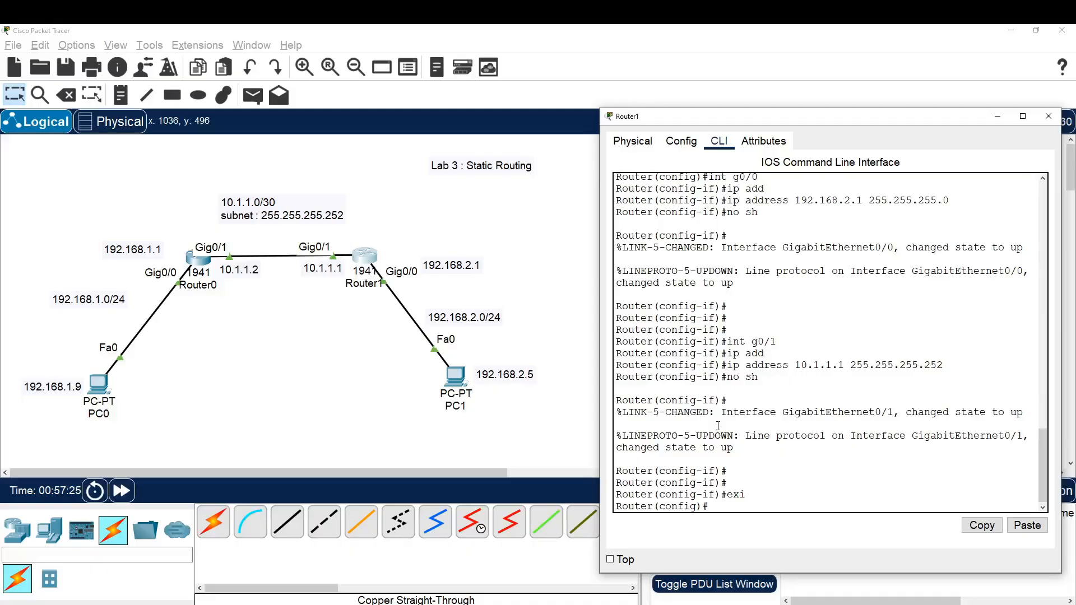
Open PC0's Command Prompt and ping PC1 at 192.168.2.5 to test connectivity
{"action": "left_click", "coordinate": [320, 421]}
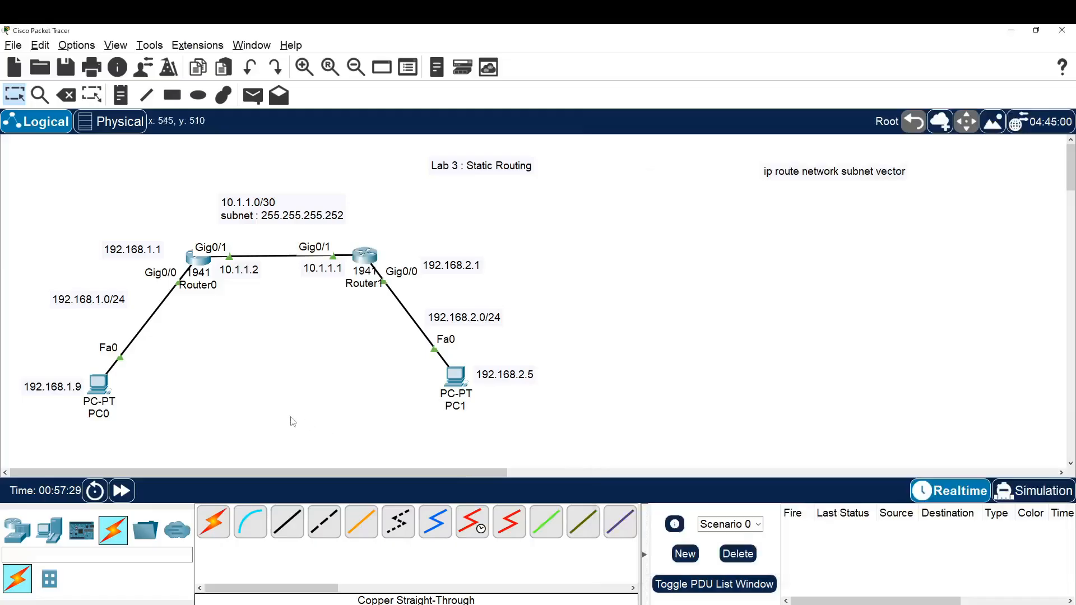
{"action": "left_click", "coordinate": [100, 390]}
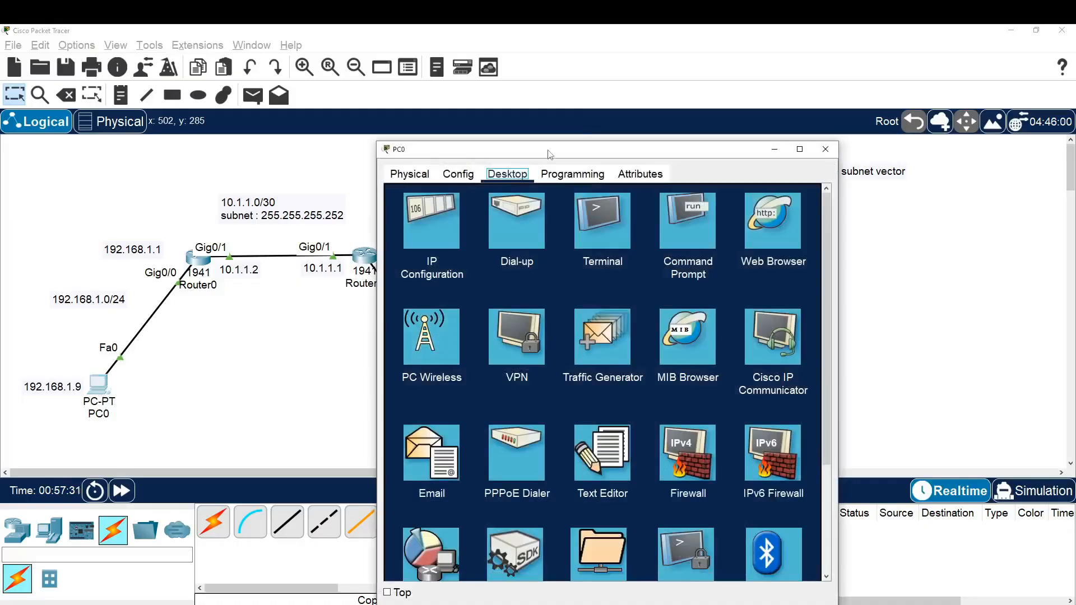
{"action": "left_click_drag", "start_coordinate": [518, 149], "coordinate": [683, 120]}
{"action": "left_click", "coordinate": [855, 192]}
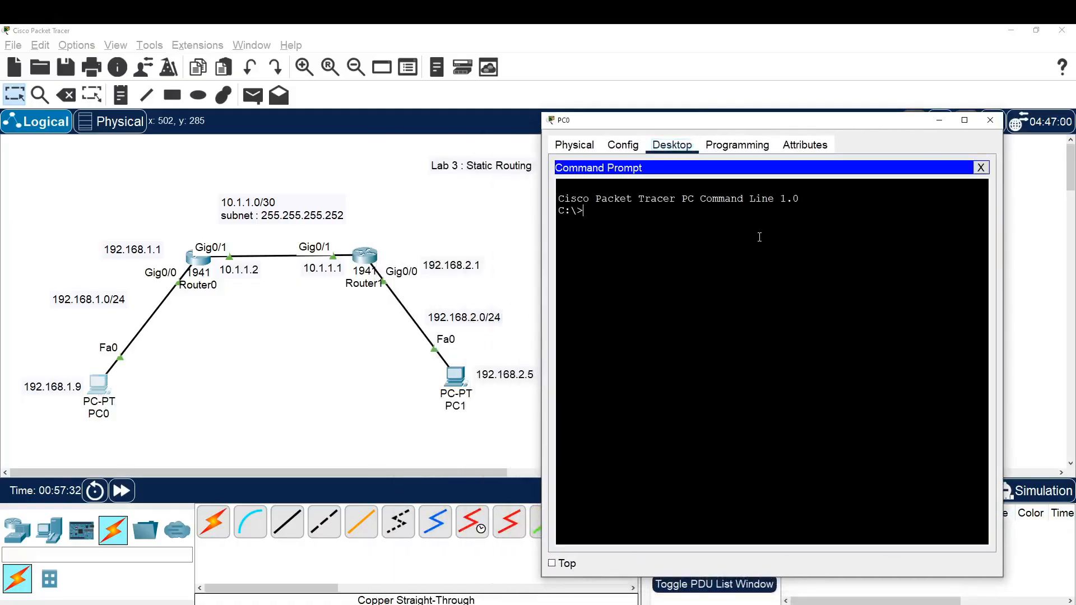
{"action": "type", "text": "ping 192.168.2.5"}
{"action": "key", "text": "Return"}
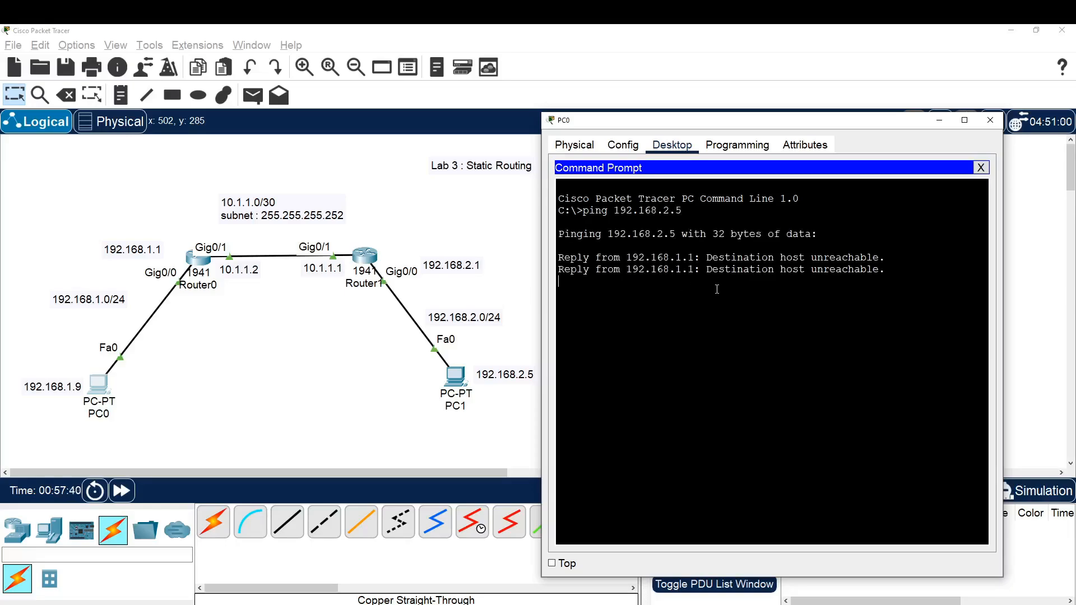
{"action": "mouse_move", "coordinate": [885, 257]}
{"action": "left_mouse_down"}
{"action": "mouse_move", "coordinate": [692, 257]}
{"action": "mouse_move", "coordinate": [875, 257]}
{"action": "left_mouse_up"}
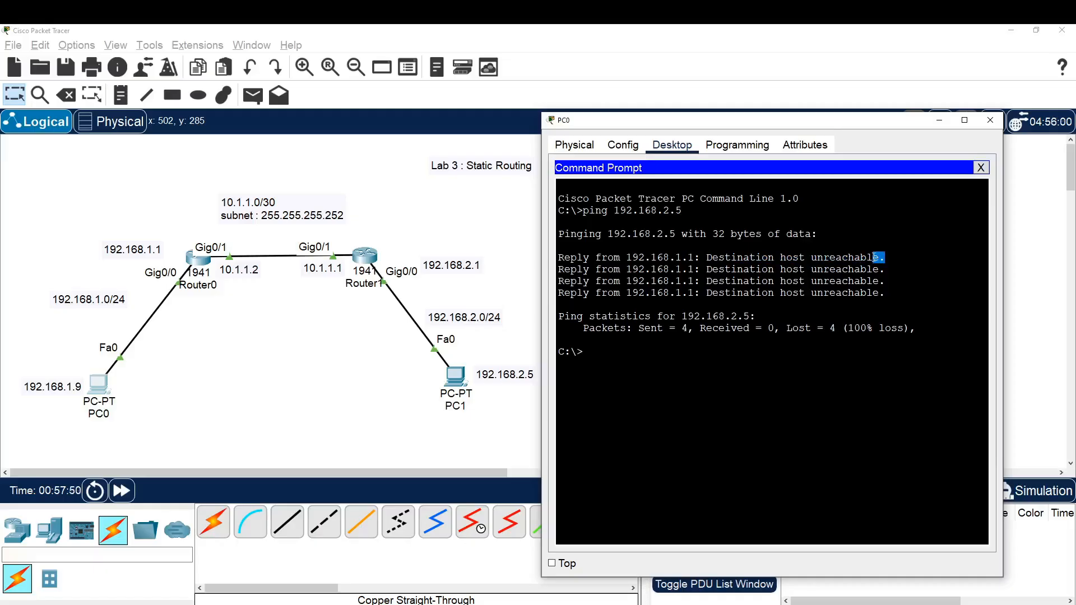
Open PC1's IP configuration and check its IPv4 address
{"action": "left_click", "coordinate": [455, 377]}
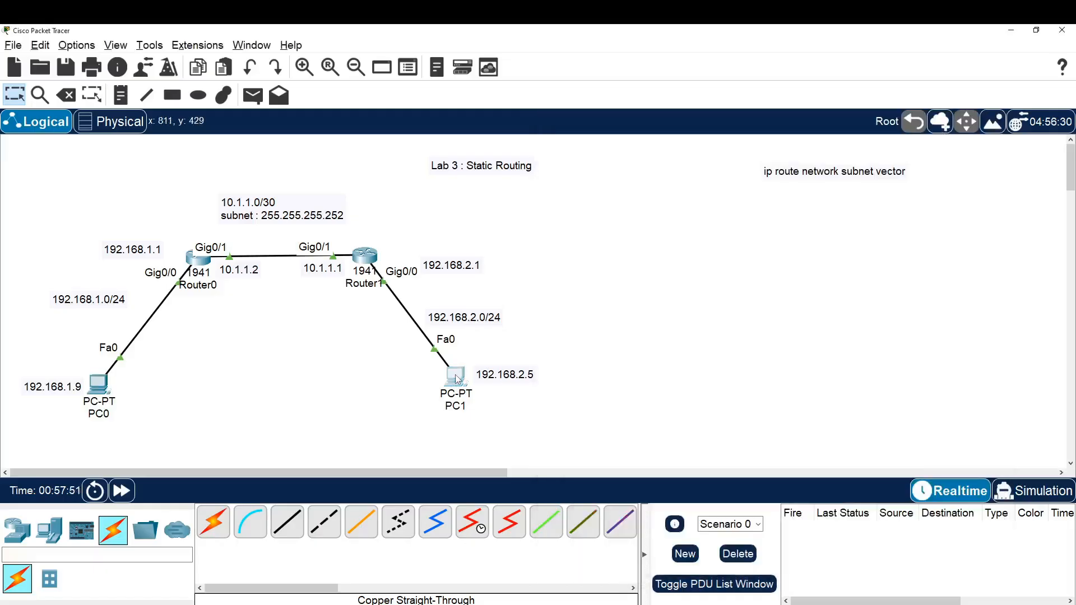
{"action": "left_click", "coordinate": [448, 283]}
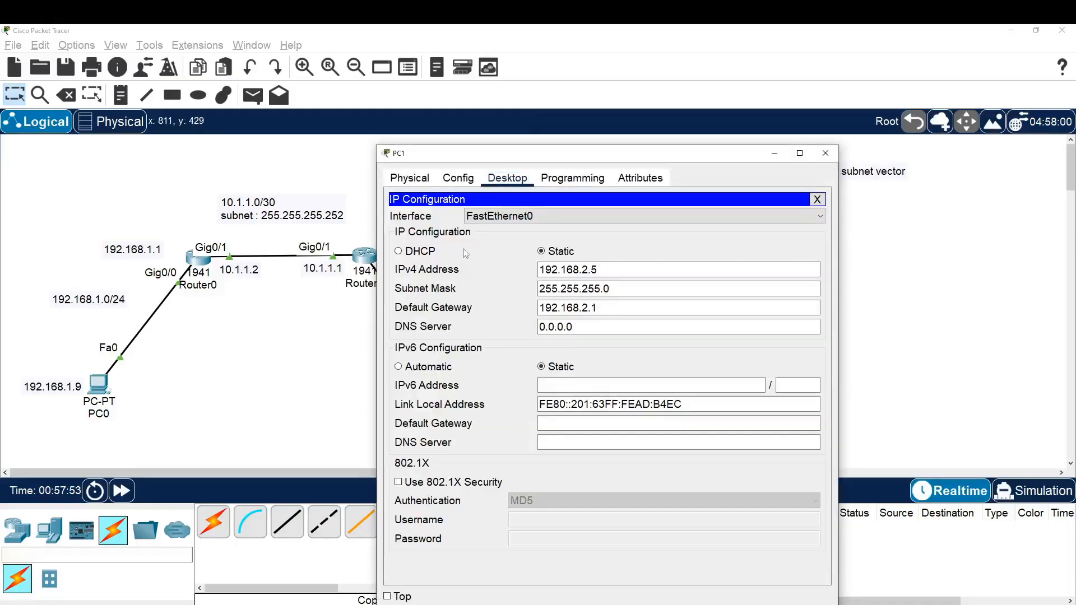
{"action": "left_click_drag", "start_coordinate": [616, 270], "coordinate": [529, 279]}
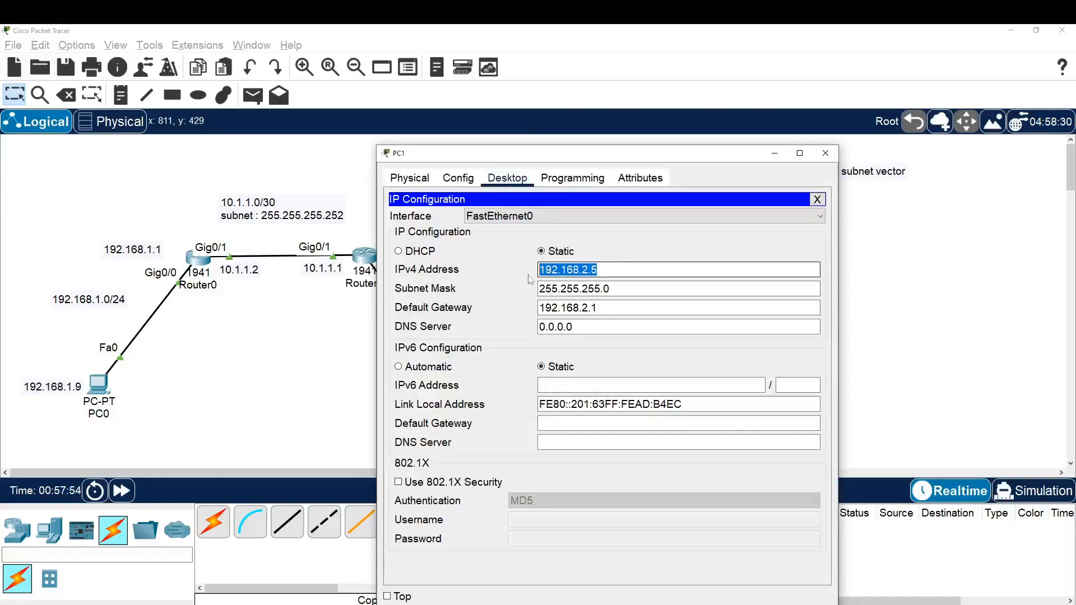
Close PC1's IP configuration, return to PC0's Command Prompt and examine the replies to the ping of 192.168.2.5
{"action": "left_click", "coordinate": [824, 158]}
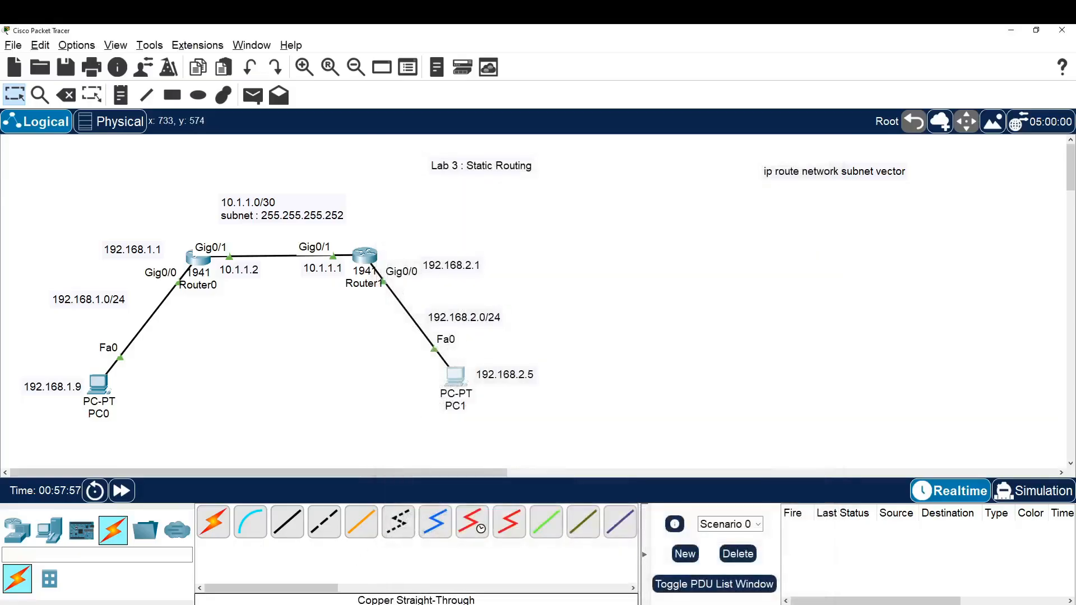
{"action": "left_click", "coordinate": [376, 598]}
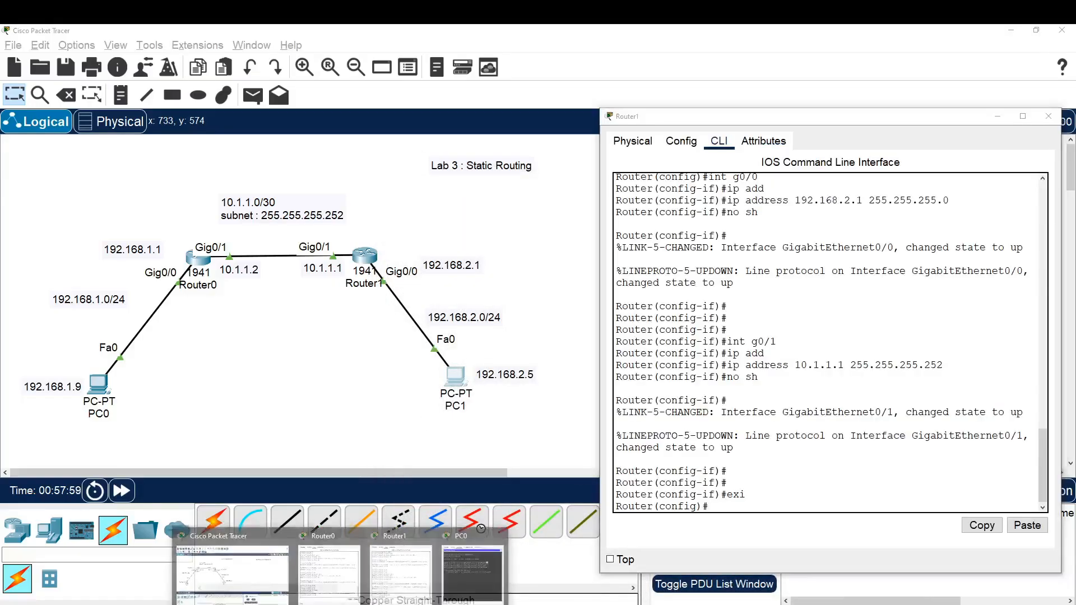
{"action": "left_click", "coordinate": [466, 563]}
{"action": "left_click", "coordinate": [707, 407]}
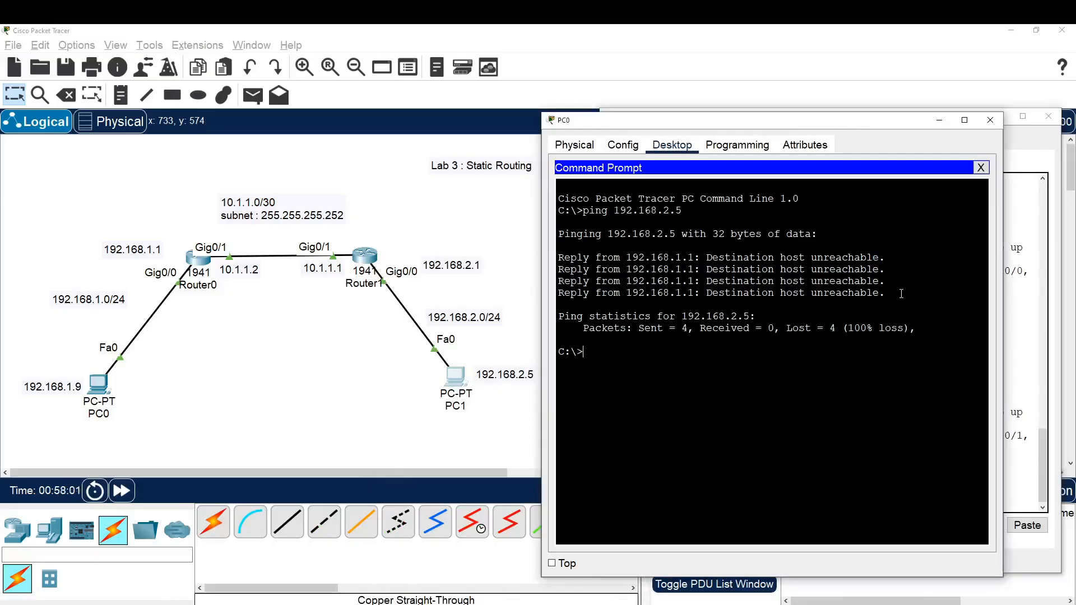
{"action": "left_click_drag", "start_coordinate": [901, 293], "coordinate": [557, 233]}
{"action": "left_click", "coordinate": [639, 293]}
{"action": "left_click_drag", "start_coordinate": [706, 294], "coordinate": [857, 294]}
{"action": "key", "text": "Return"}
{"action": "key", "text": "Return"}
{"action": "key", "text": "Return"}
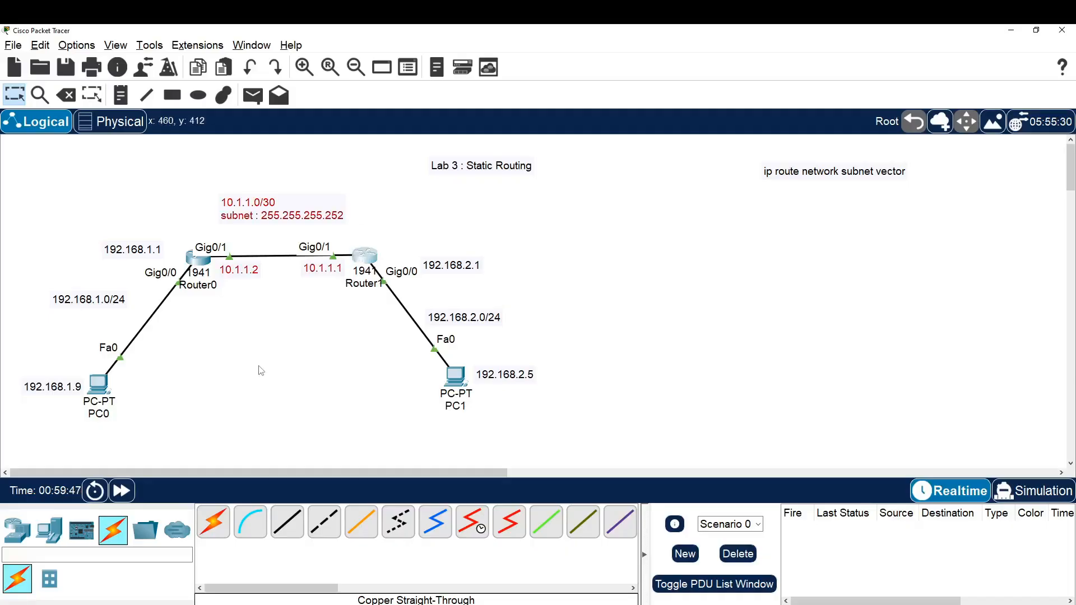
Examine the topology's two LANs around PC0 and PC1, the link between the routers, and the lab title
{"action": "left_click_drag", "start_coordinate": [30, 438], "coordinate": [189, 237]}
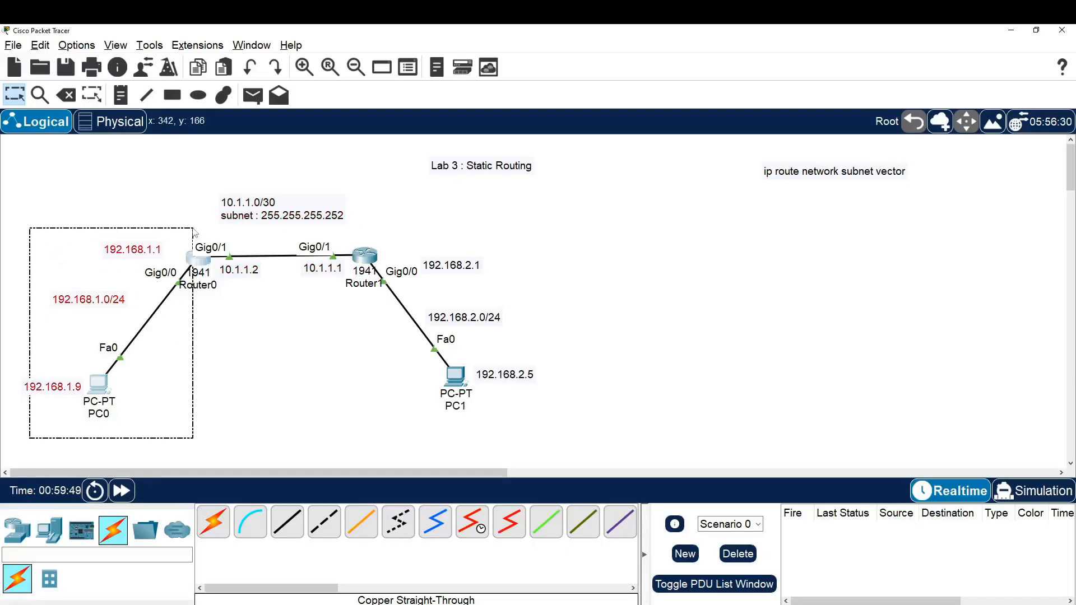
{"action": "left_click", "coordinate": [236, 344]}
{"action": "left_click_drag", "start_coordinate": [342, 444], "coordinate": [560, 271]}
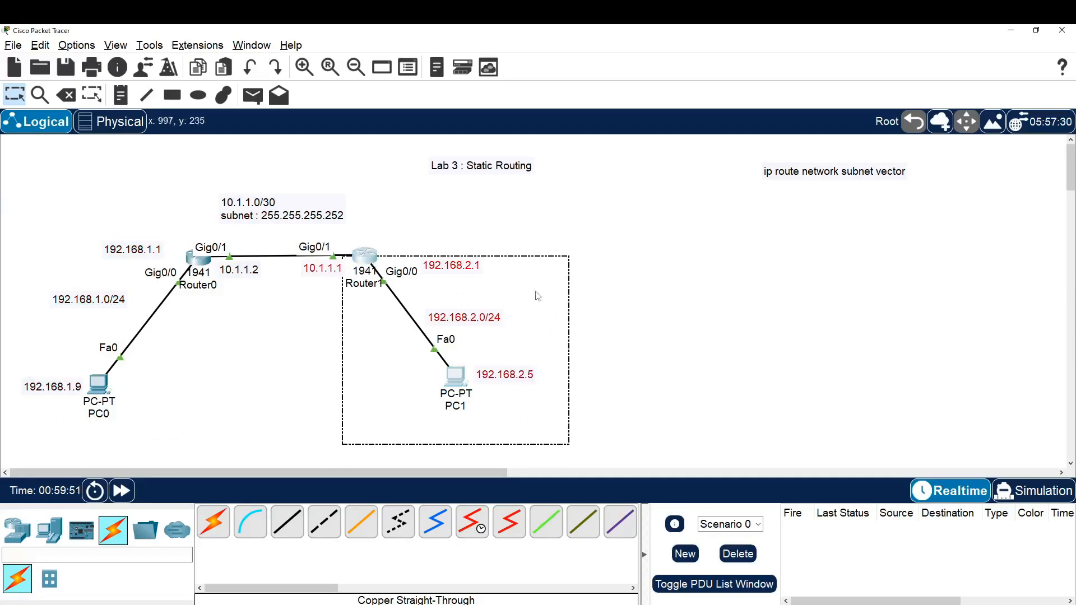
{"action": "left_click", "coordinate": [296, 388]}
{"action": "left_click_drag", "start_coordinate": [417, 411], "coordinate": [554, 247]}
{"action": "left_click", "coordinate": [380, 385]}
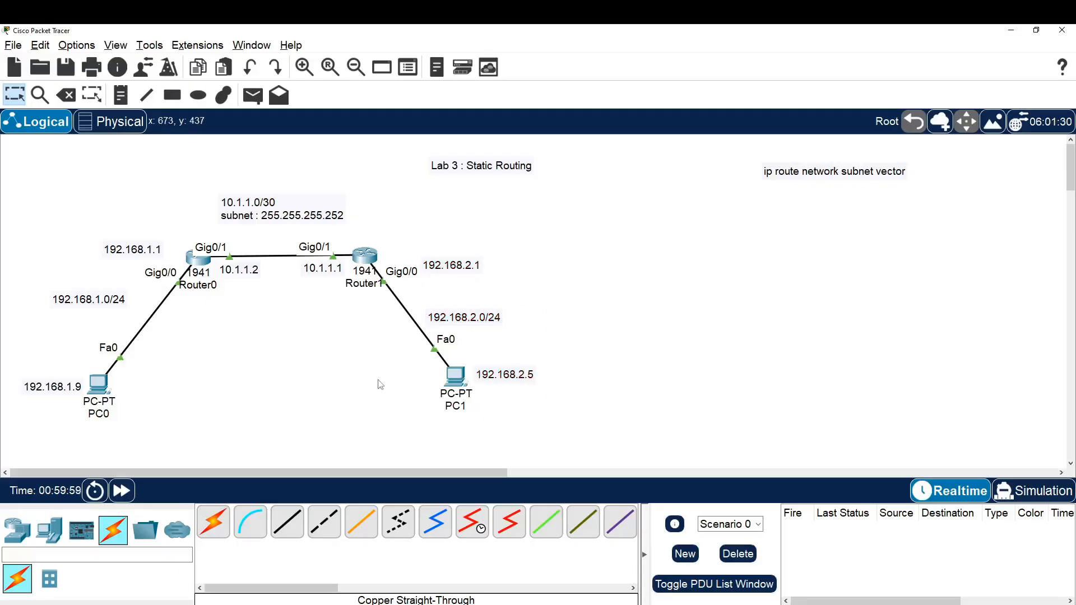
{"action": "left_click_drag", "start_coordinate": [404, 418], "coordinate": [564, 257]}
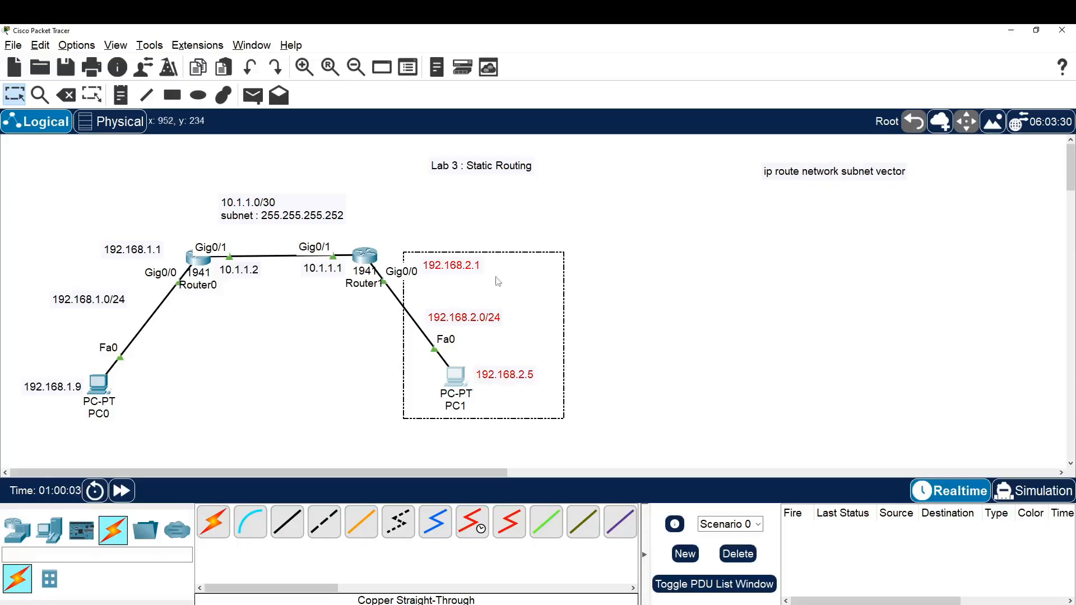
{"action": "left_click", "coordinate": [295, 342]}
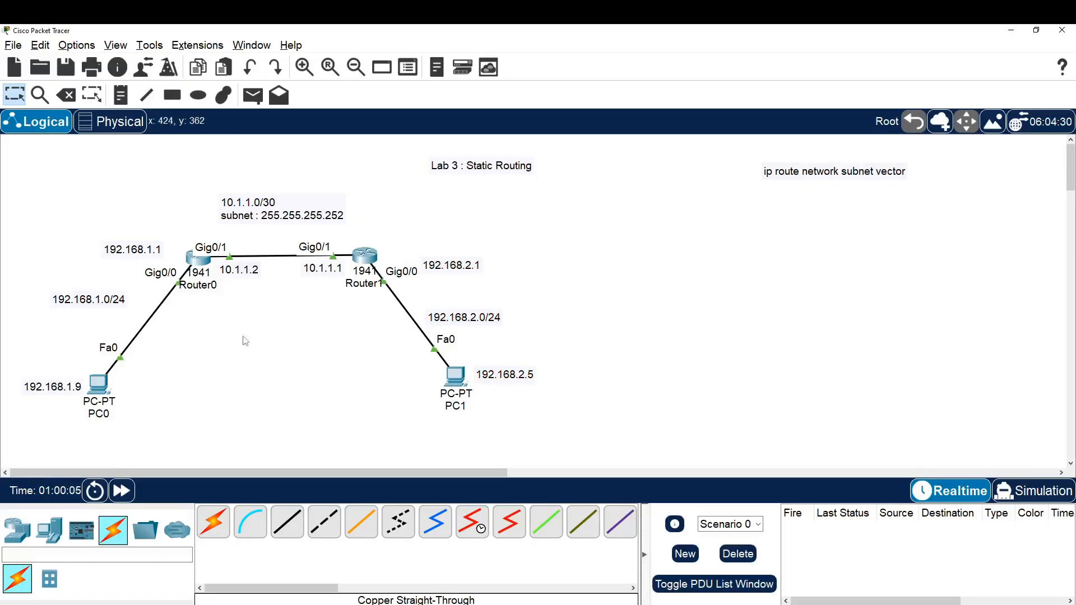
{"action": "left_click_drag", "start_coordinate": [238, 339], "coordinate": [372, 259]}
{"action": "left_click", "coordinate": [343, 387]}
{"action": "left_click_drag", "start_coordinate": [408, 168], "coordinate": [577, 207]}
{"action": "left_click", "coordinate": [569, 230]}
Open Router0's command line at a fresh global configuration prompt and move its window clear of the ip route syntax note
{"action": "left_click", "coordinate": [199, 259]}
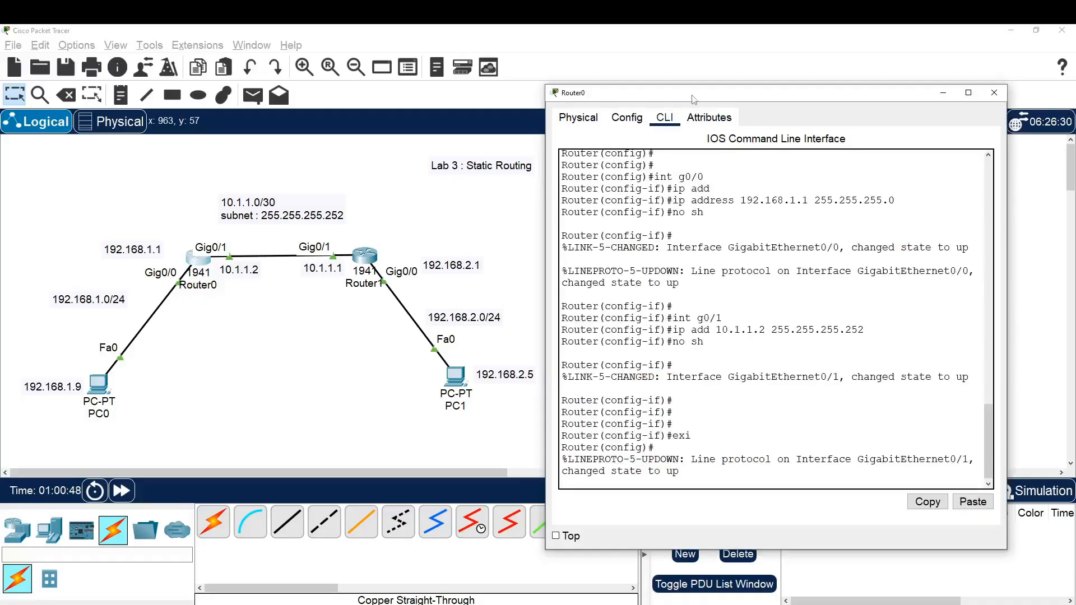
{"action": "left_click_drag", "start_coordinate": [693, 99], "coordinate": [725, 86]}
{"action": "key", "text": "Return"}
{"action": "key", "text": "Return"}
{"action": "key", "text": "Return"}
{"action": "key", "text": "Return"}
{"action": "key", "text": "Return"}
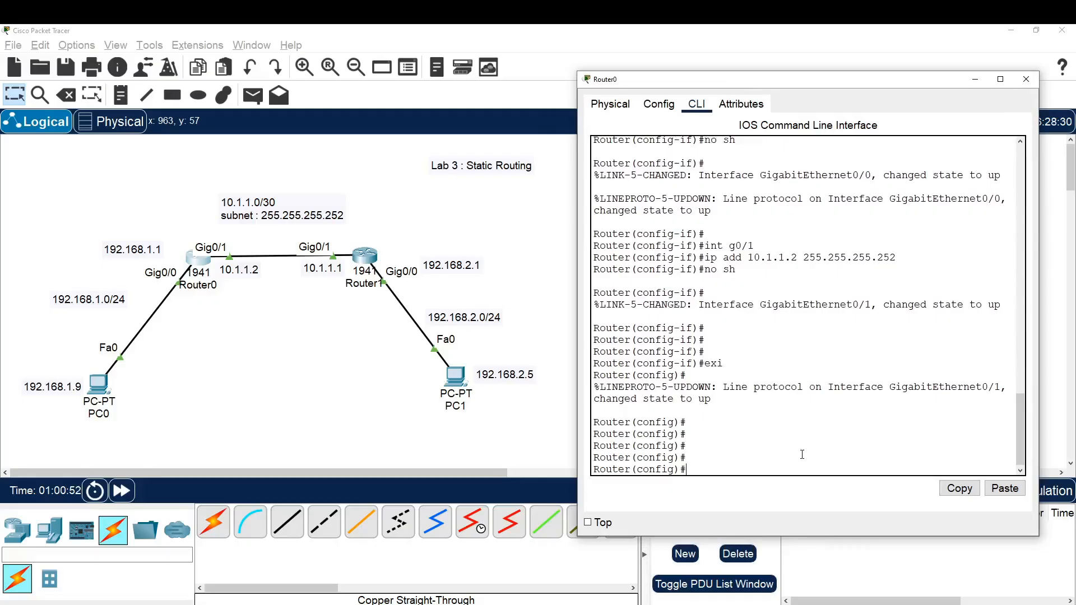
{"action": "left_click_drag", "start_coordinate": [845, 85], "coordinate": [543, 85]}
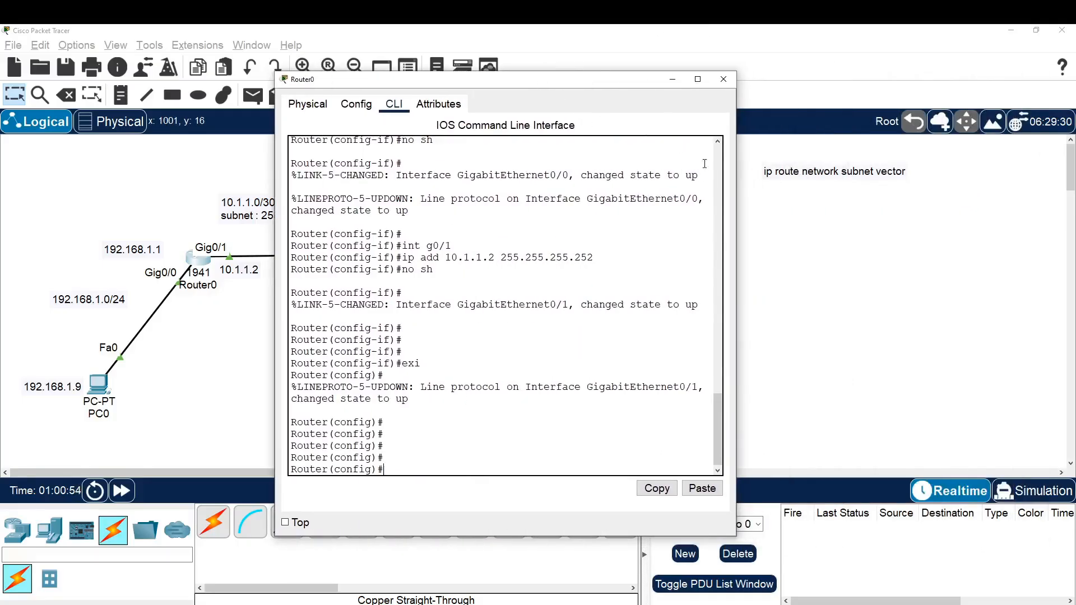
Review the ip route syntax note alongside the destination network label 192.168.2.0/24 in the topology
{"action": "left_click", "coordinate": [768, 206]}
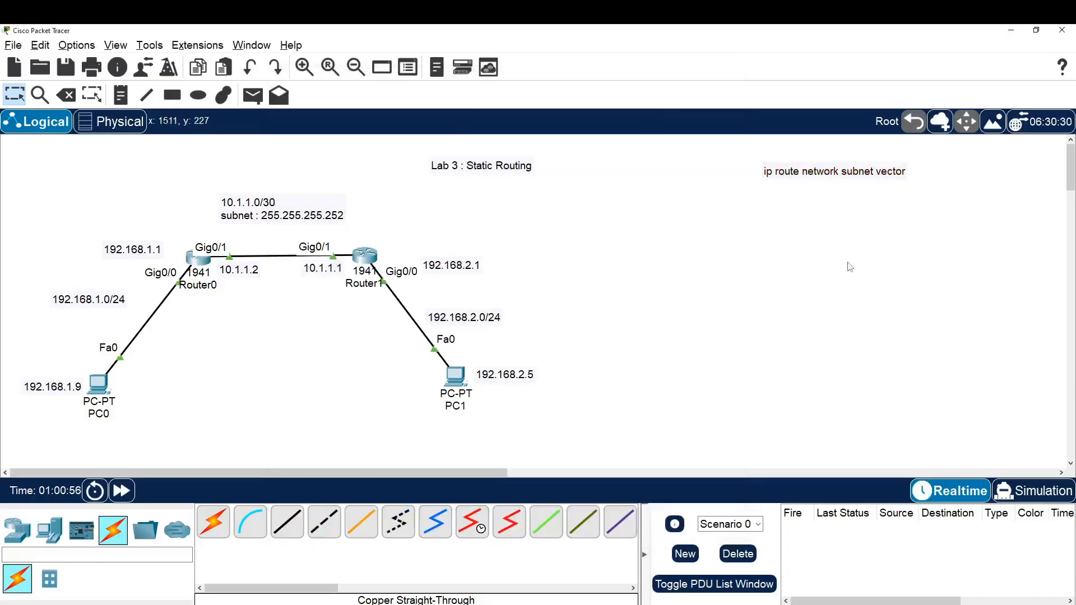
{"action": "left_click_drag", "start_coordinate": [752, 192], "coordinate": [800, 160]}
{"action": "left_click", "coordinate": [829, 200]}
{"action": "mouse_move", "coordinate": [432, 329]}
{"action": "left_mouse_down"}
{"action": "mouse_move", "coordinate": [526, 296]}
{"action": "mouse_move", "coordinate": [432, 327]}
{"action": "left_mouse_up"}
{"action": "left_click_drag", "start_coordinate": [487, 329], "coordinate": [525, 307]}
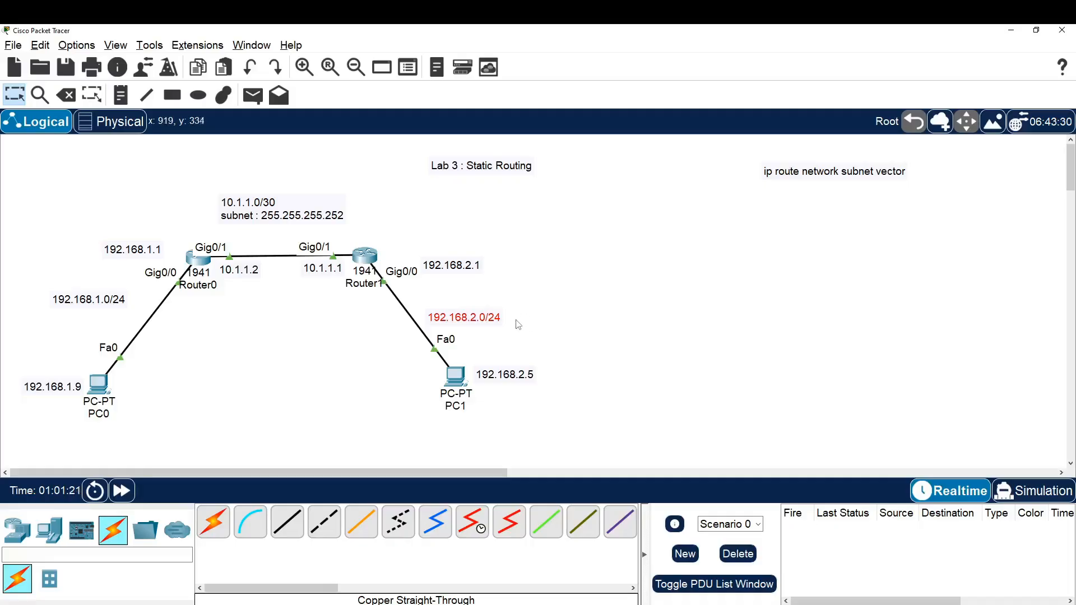
{"action": "left_click", "coordinate": [515, 321]}
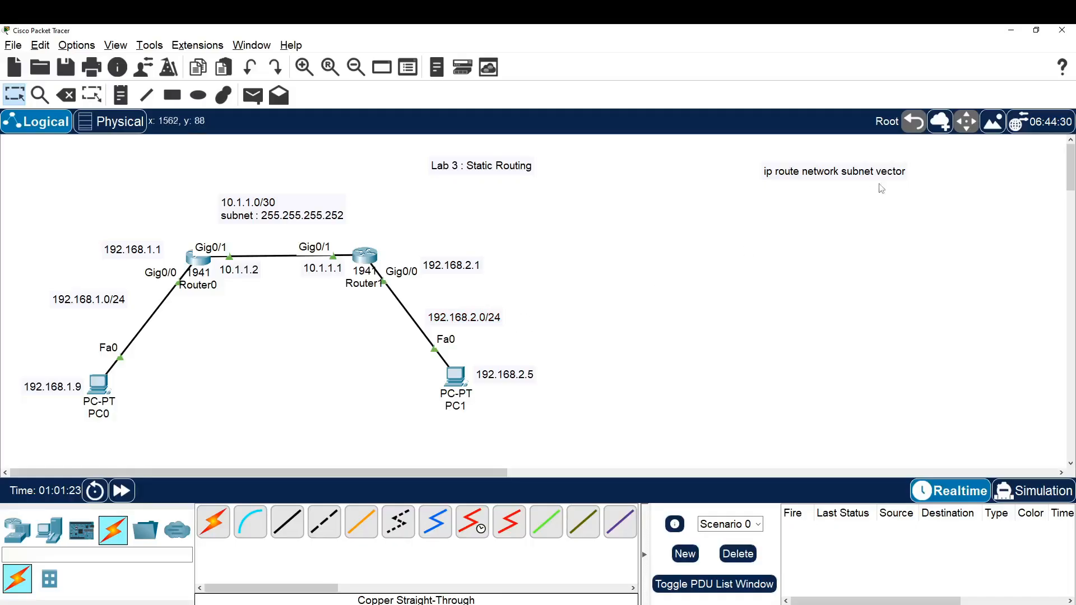
{"action": "left_click_drag", "start_coordinate": [881, 195], "coordinate": [908, 166]}
Bring Router0's command line back, display the help for ip route with a question mark, and read the expected argument
{"action": "left_click", "coordinate": [340, 604]}
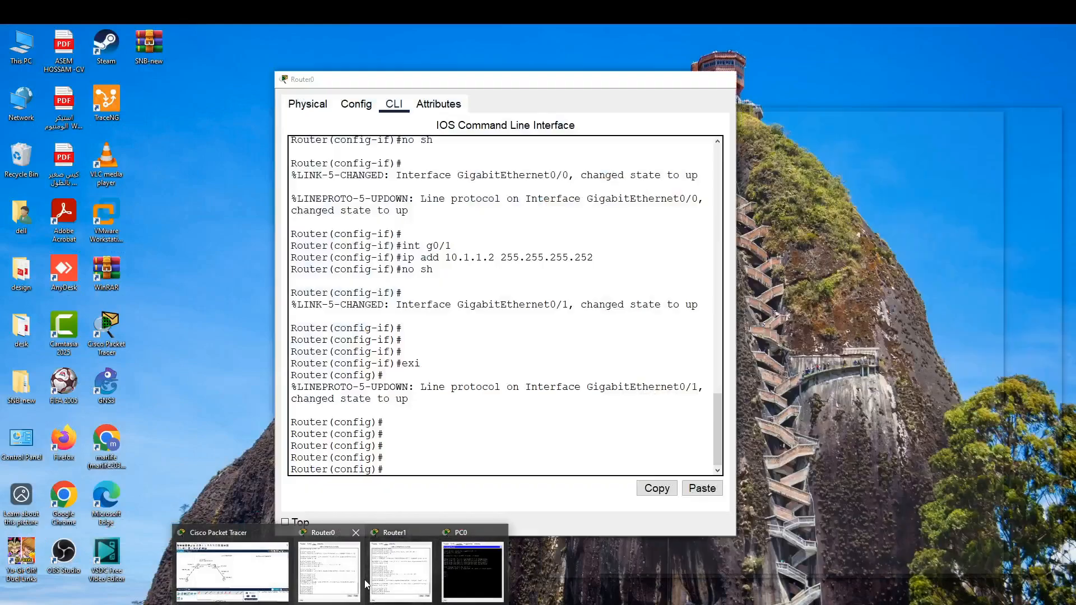
{"action": "left_click", "coordinate": [329, 569]}
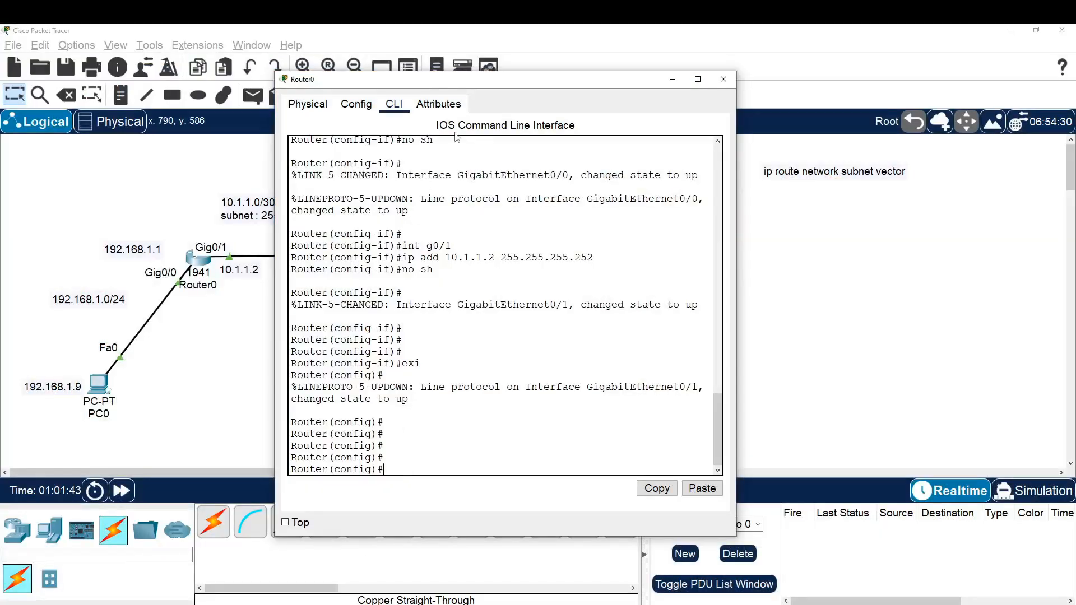
{"action": "left_click_drag", "start_coordinate": [486, 85], "coordinate": [691, 86]}
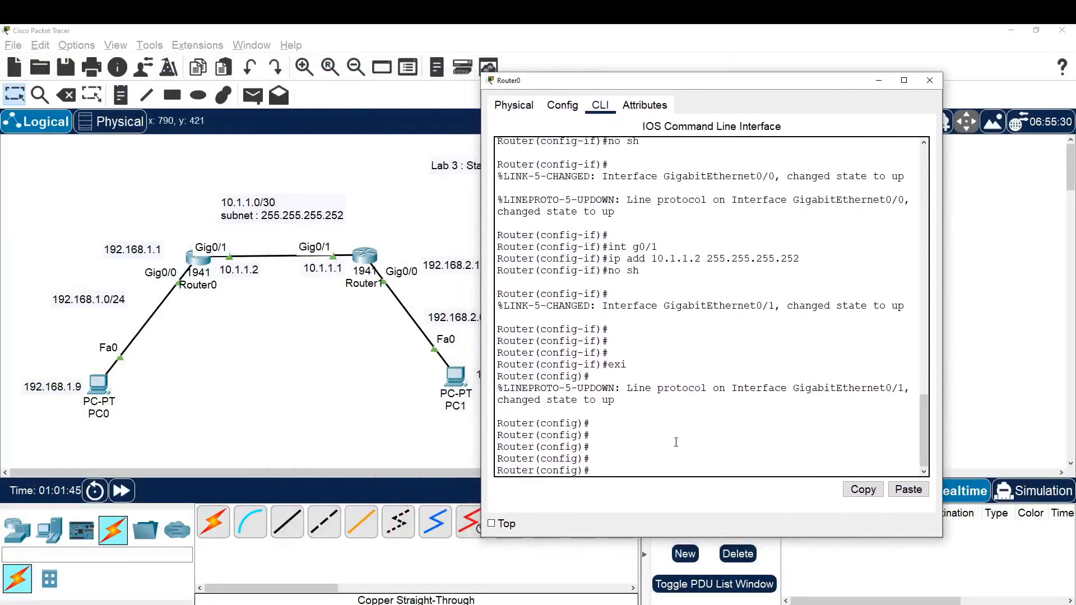
{"action": "type", "text": "ip route ?"}
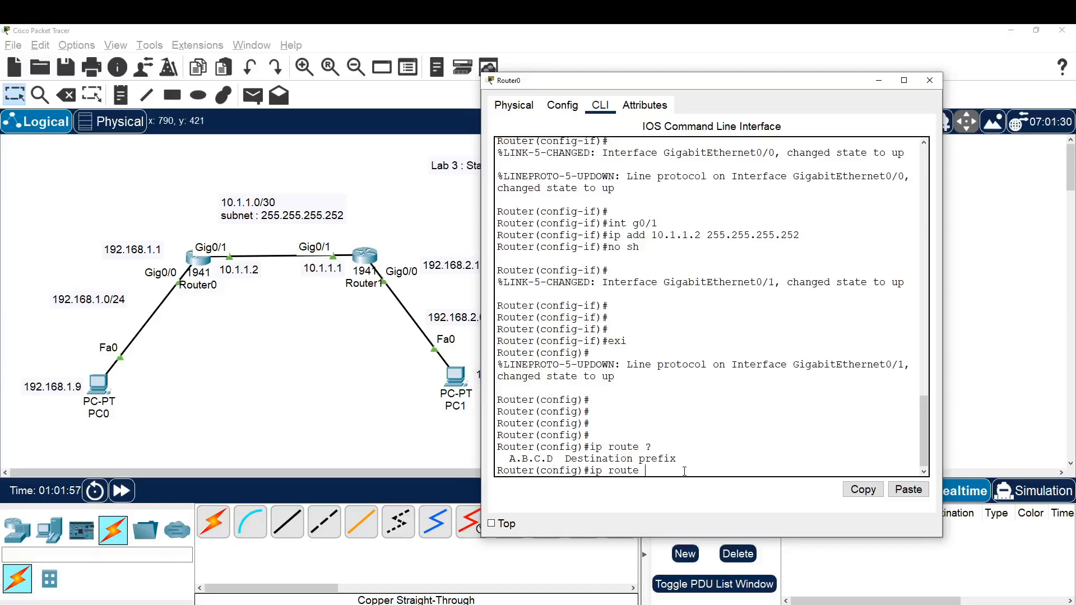
{"action": "left_click_drag", "start_coordinate": [677, 458], "coordinate": [566, 460]}
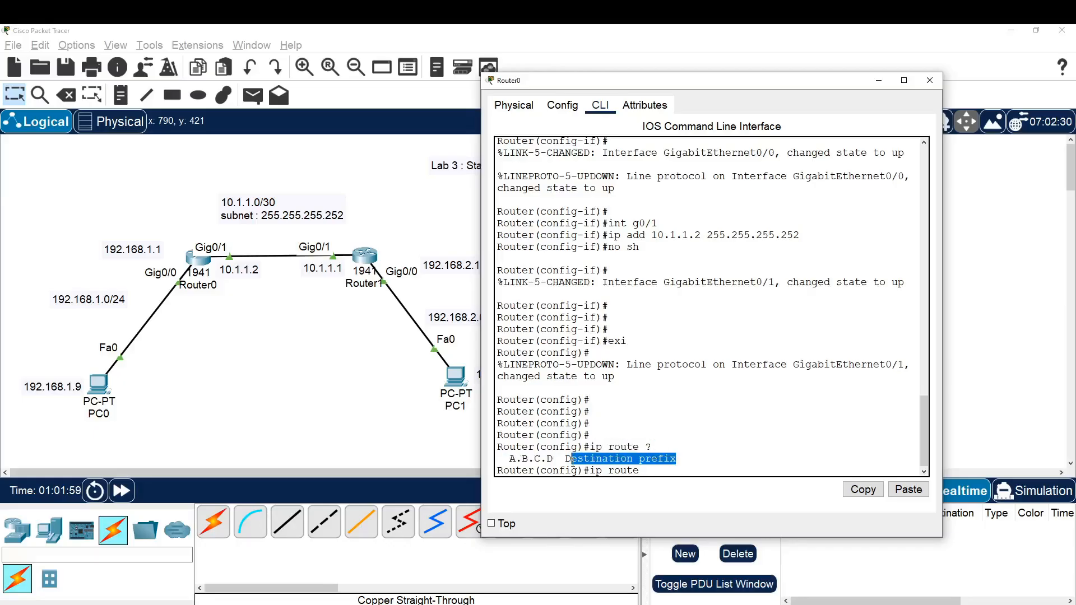
{"action": "left_click", "coordinate": [660, 473]}
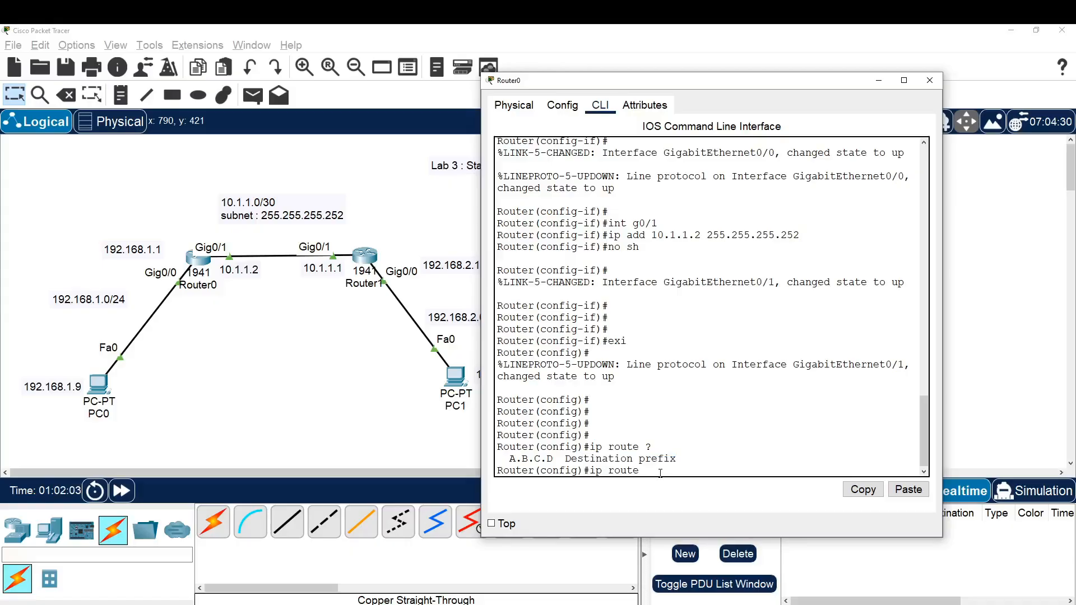
Add destination network 192.168.2.0 to Router0's ip route command and display help for the next argument
{"action": "left_click_drag", "start_coordinate": [715, 84], "coordinate": [793, 83]}
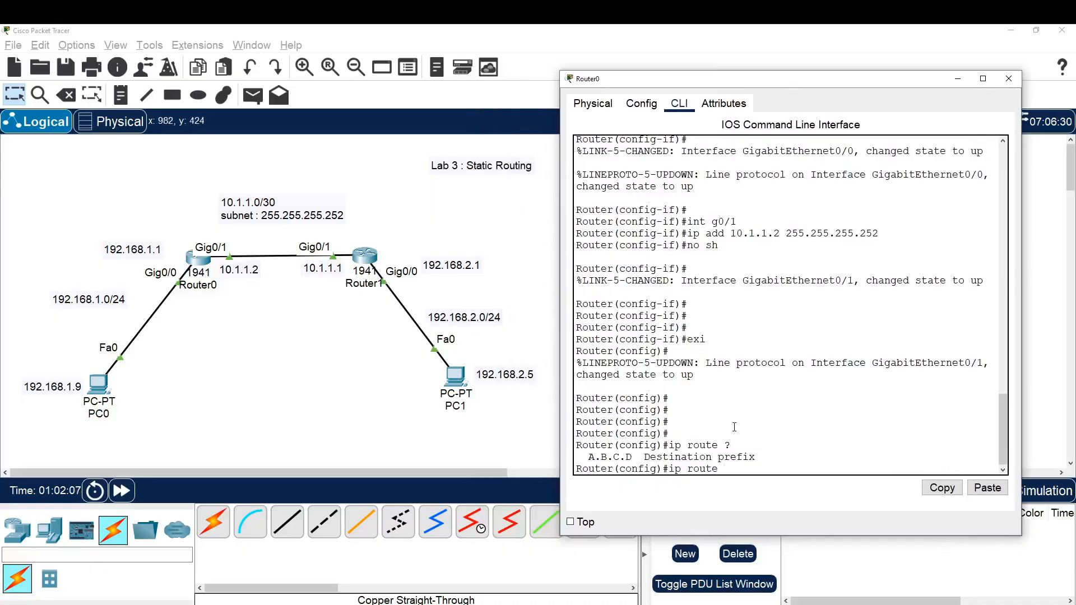
{"action": "type", "text": "92.168.2"}
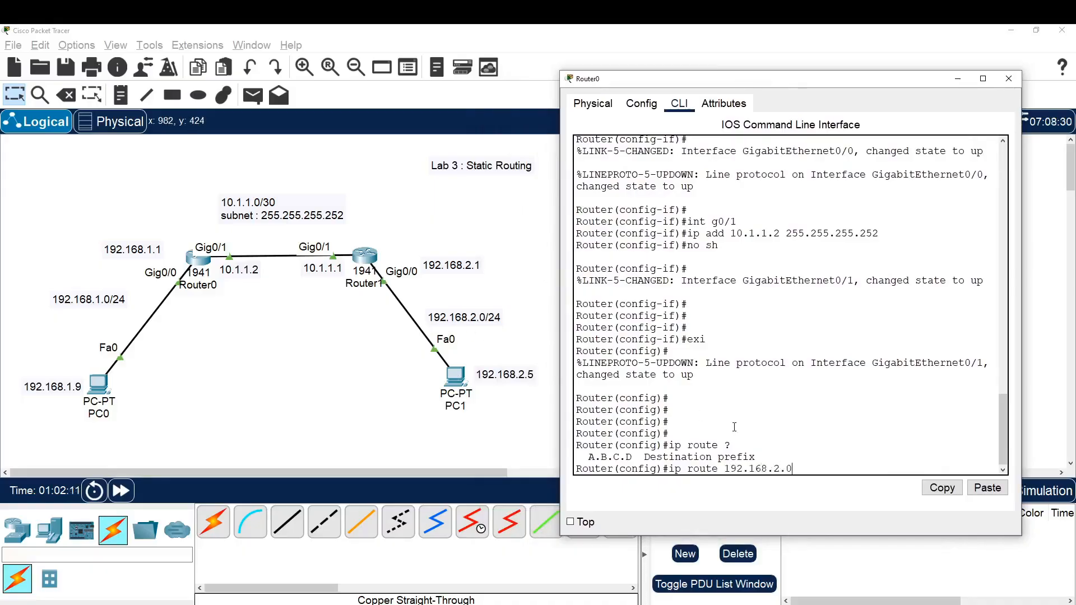
{"action": "type", "text": ".0 ?"}
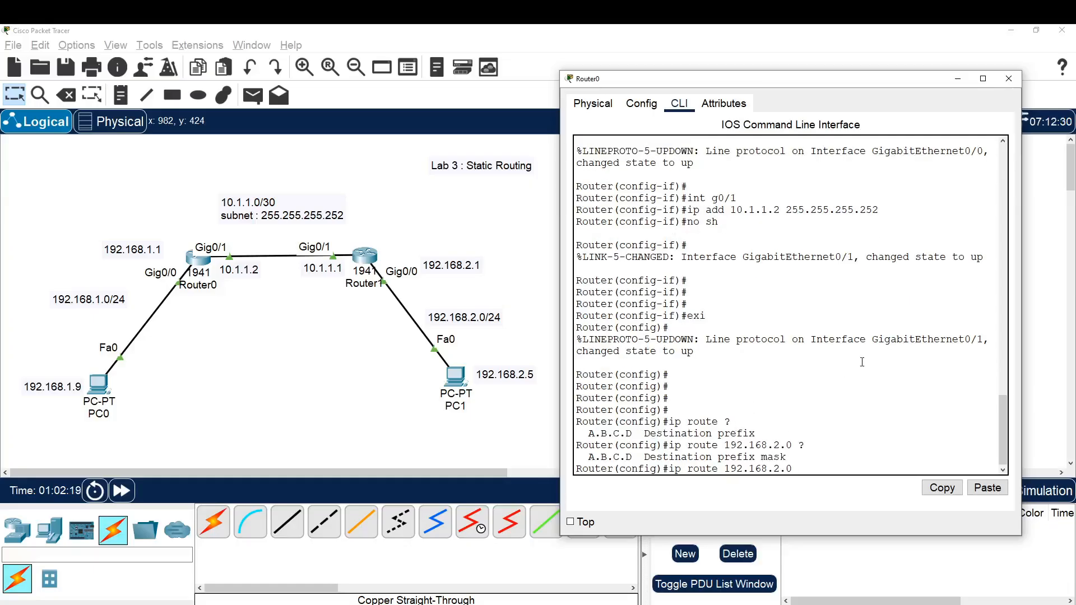
{"action": "type", "text": "255.255.255.0 ?"}
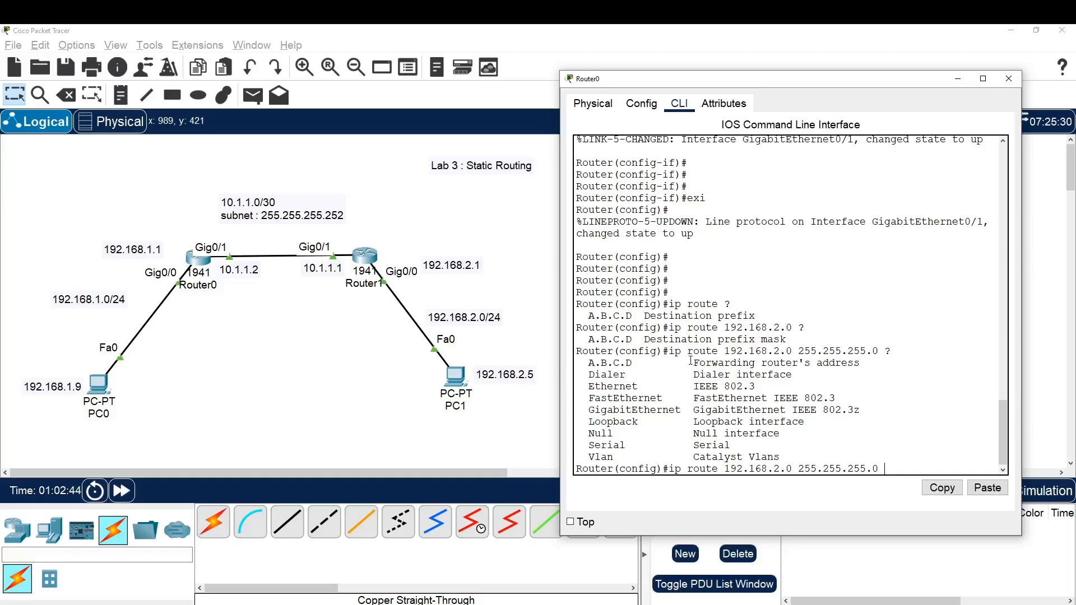
Add subnet mask 255.255.255.0 to Router0's ip route command, display the help for the next argument and read the forwarding router's address entry
{"action": "left_click_drag", "start_coordinate": [693, 363], "coordinate": [863, 361]}
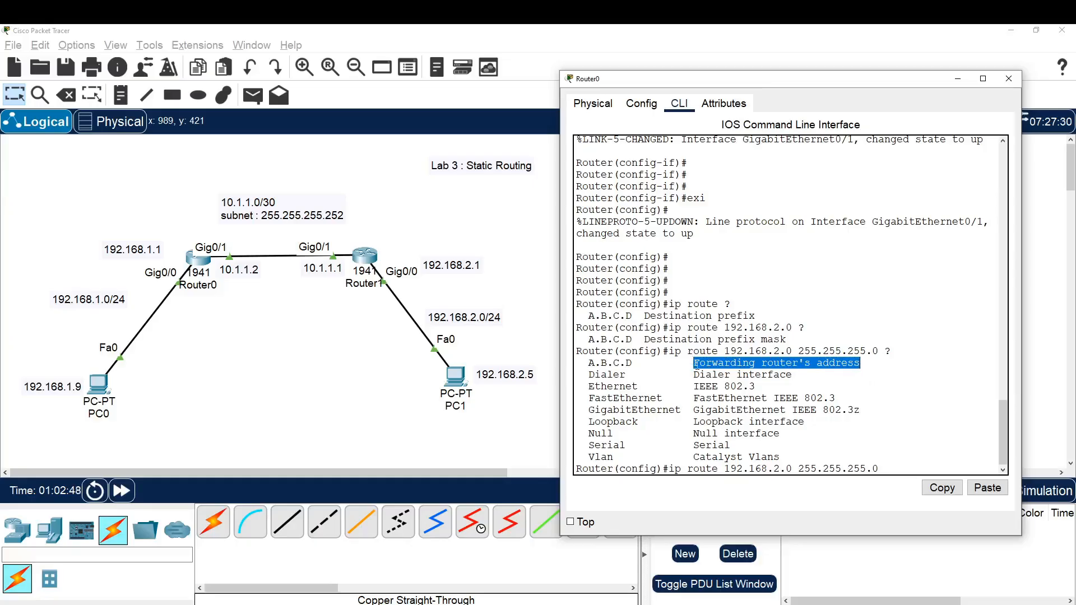
{"action": "left_click_drag", "start_coordinate": [688, 363], "coordinate": [873, 364]}
{"action": "left_click", "coordinate": [869, 364]}
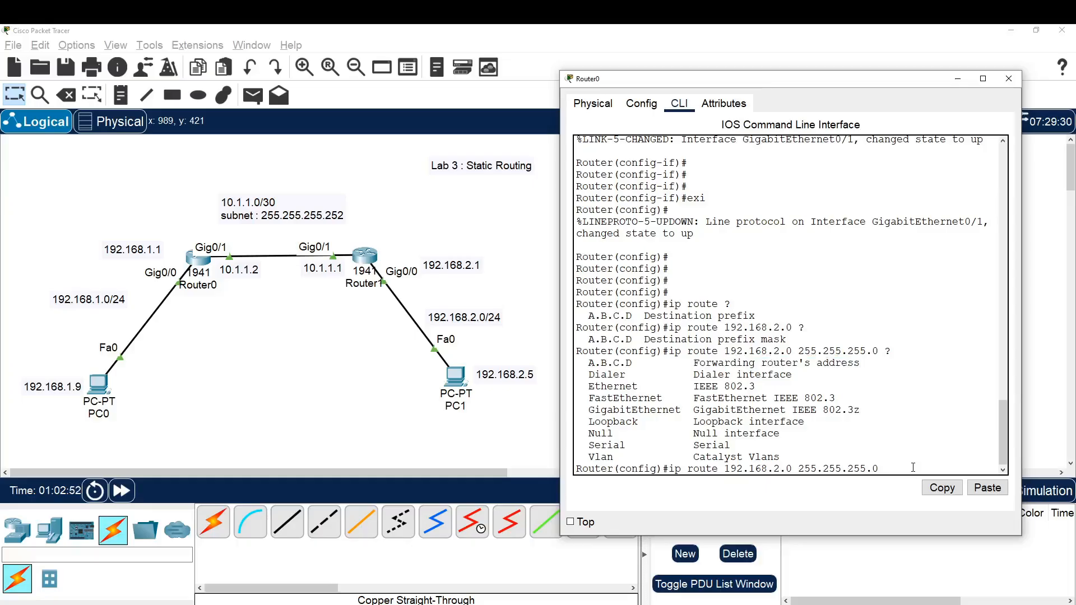
Complete Router0's static route to 192.168.2.0 with next-hop address 10.1.1.1
{"action": "type", "text": "10.1.1.1"}
{"action": "key", "text": "Return"}
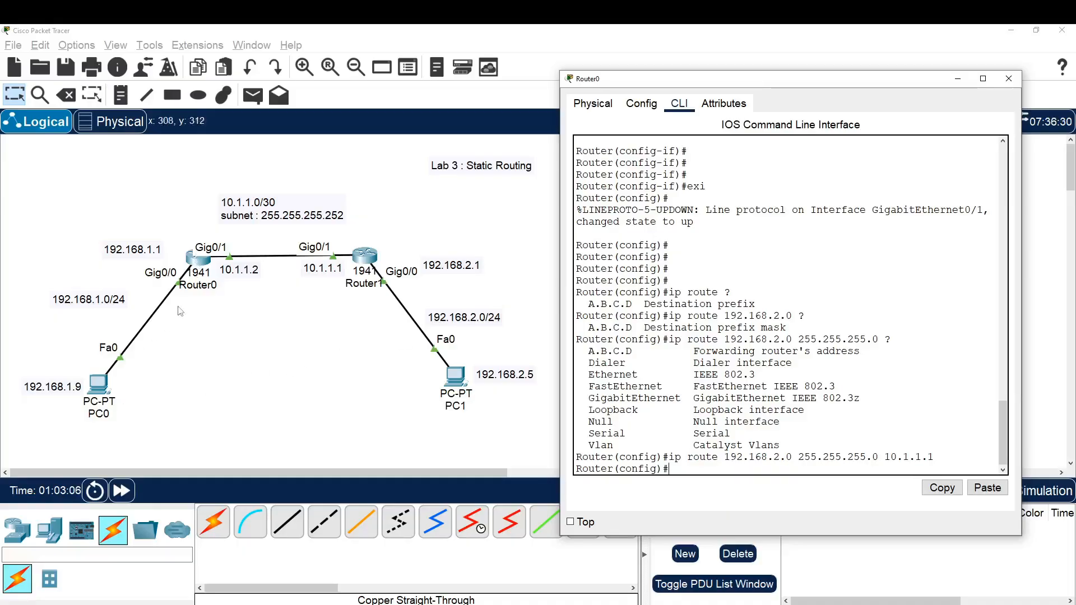
Reopen PC0's Command Prompt and repeat the ping to PC1 at 192.168.2.5
{"action": "left_click", "coordinate": [367, 376]}
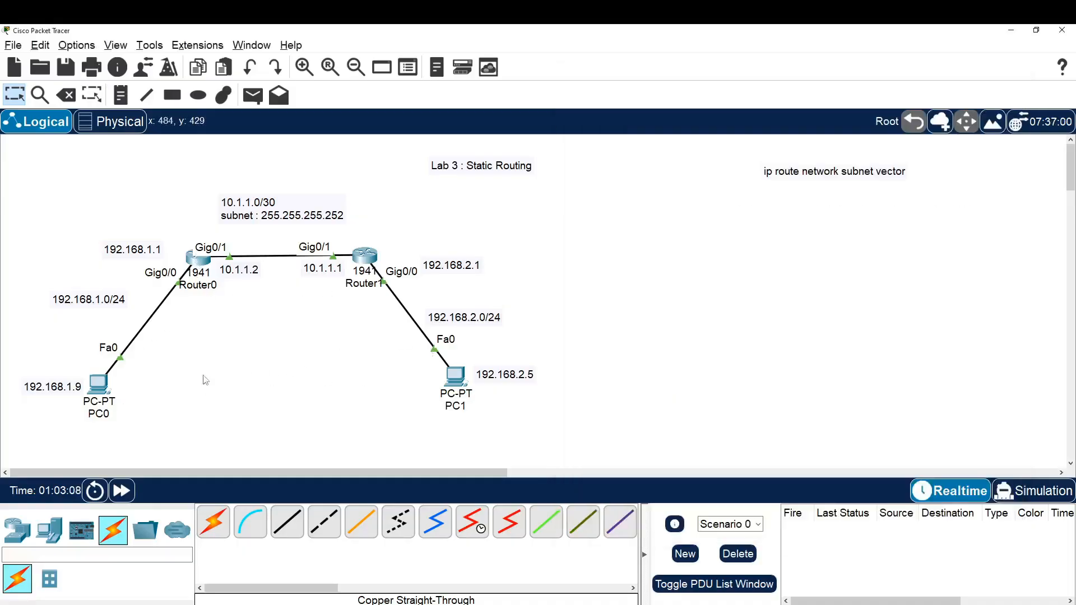
{"action": "left_click", "coordinate": [100, 387]}
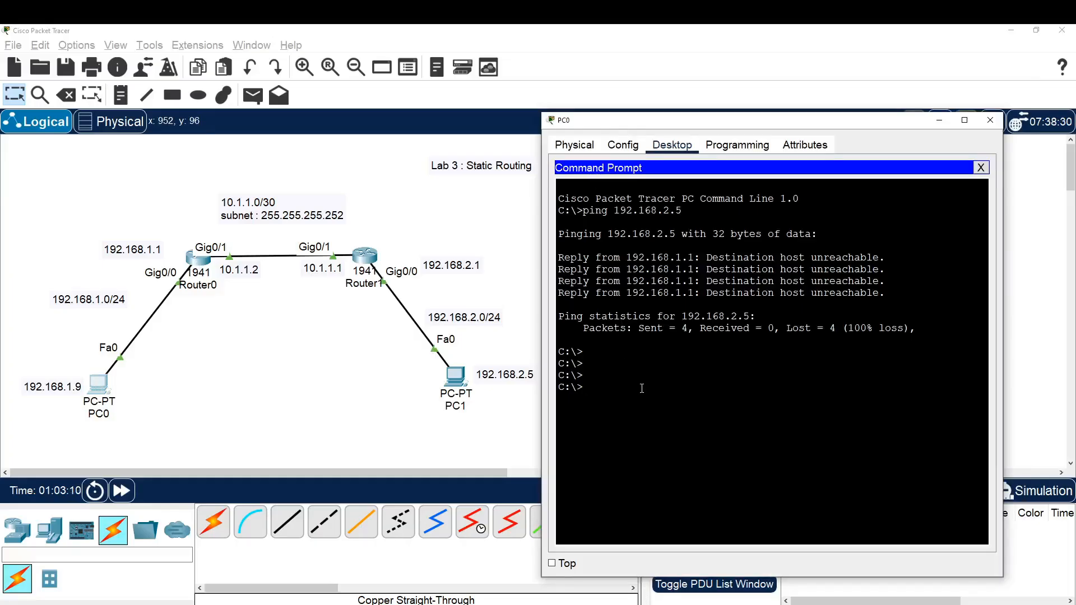
{"action": "key", "text": "Return"}
{"action": "key", "text": "Return"}
{"action": "key", "text": "Up"}
{"action": "key", "text": "Return"}
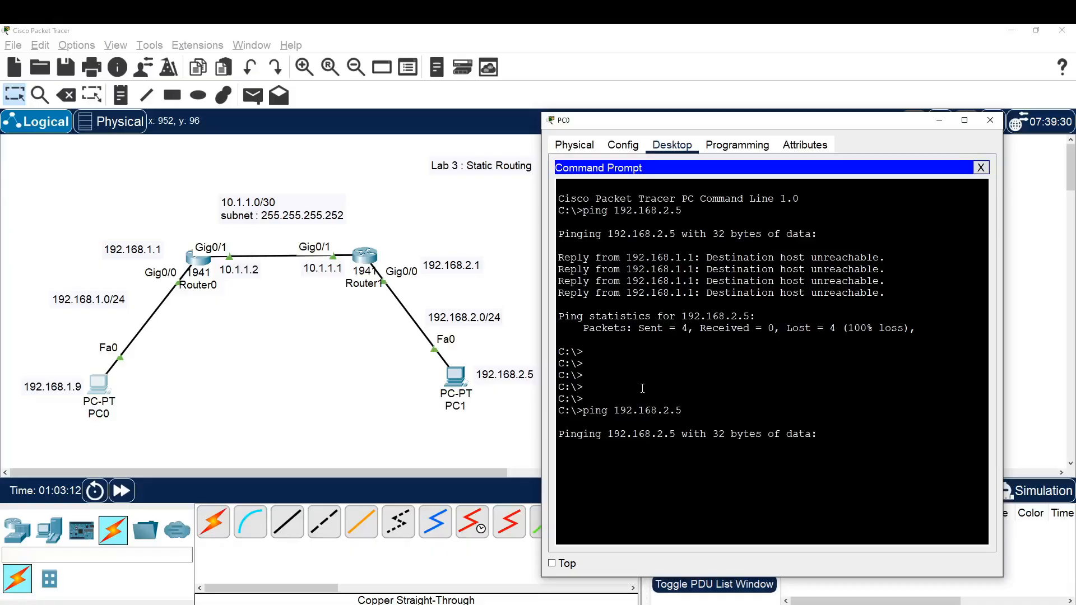
{"action": "left_click_drag", "start_coordinate": [775, 128], "coordinate": [782, 82]}
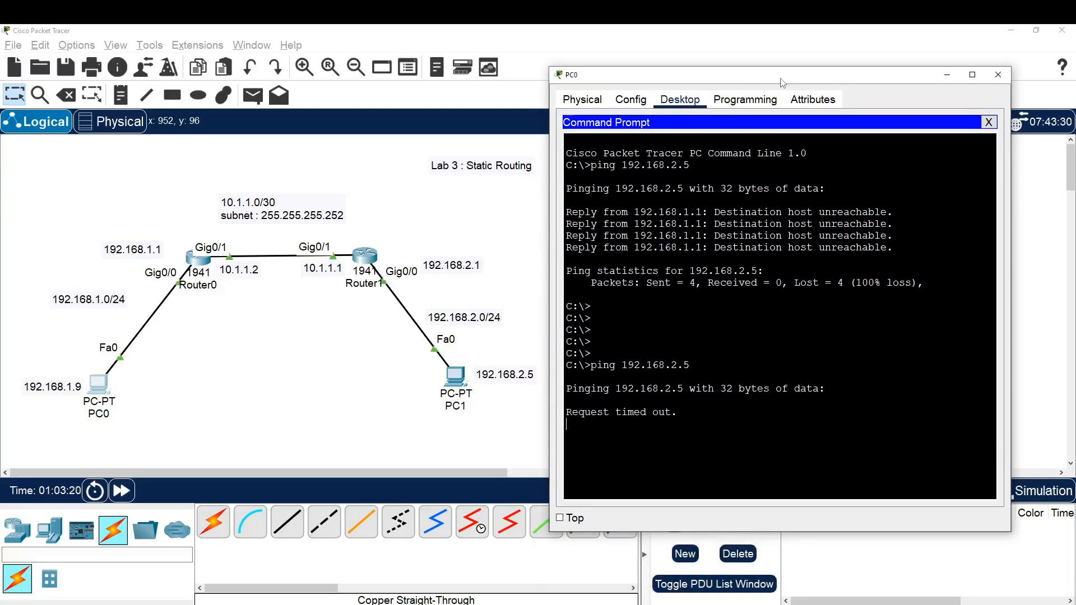
Compare the new ping responses with the earlier ones and locate the 192.168.1.0/24 network in the topology
{"action": "left_click_drag", "start_coordinate": [685, 412], "coordinate": [566, 413]}
{"action": "left_click", "coordinate": [691, 414]}
{"action": "left_click_drag", "start_coordinate": [799, 249], "coordinate": [567, 209]}
{"action": "left_click", "coordinate": [687, 314]}
{"action": "left_click_drag", "start_coordinate": [681, 446], "coordinate": [566, 412]}
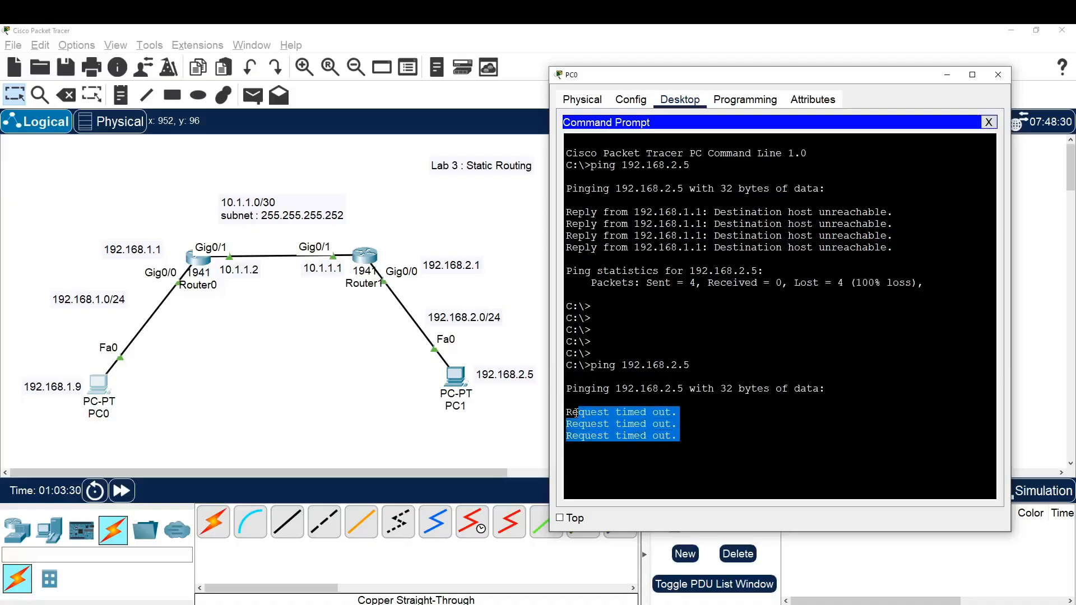
{"action": "left_click", "coordinate": [711, 433]}
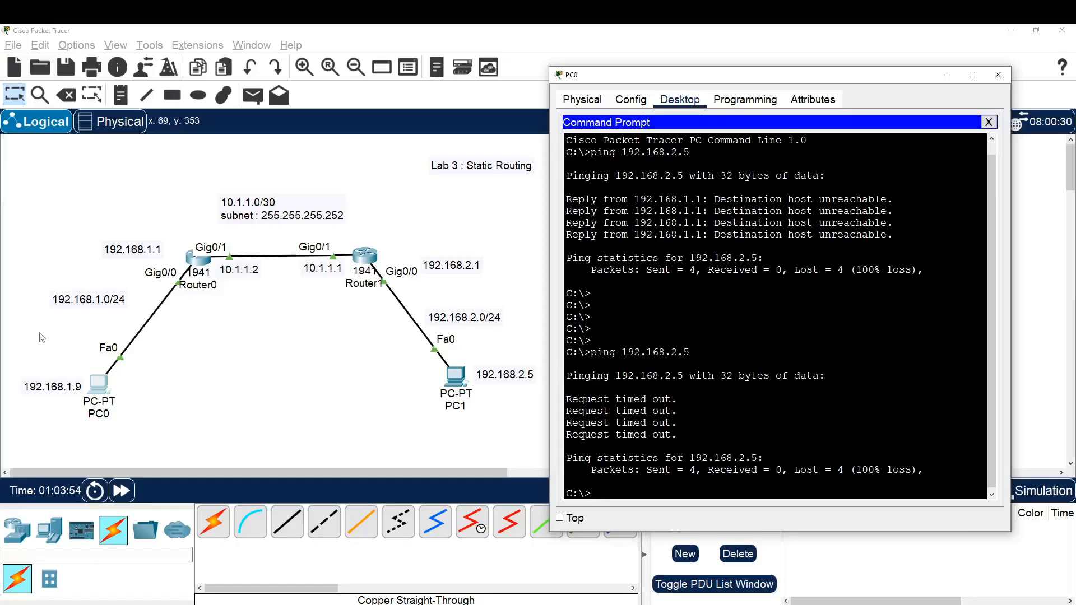
{"action": "left_click_drag", "start_coordinate": [41, 332], "coordinate": [131, 278]}
{"action": "left_click", "coordinate": [231, 384]}
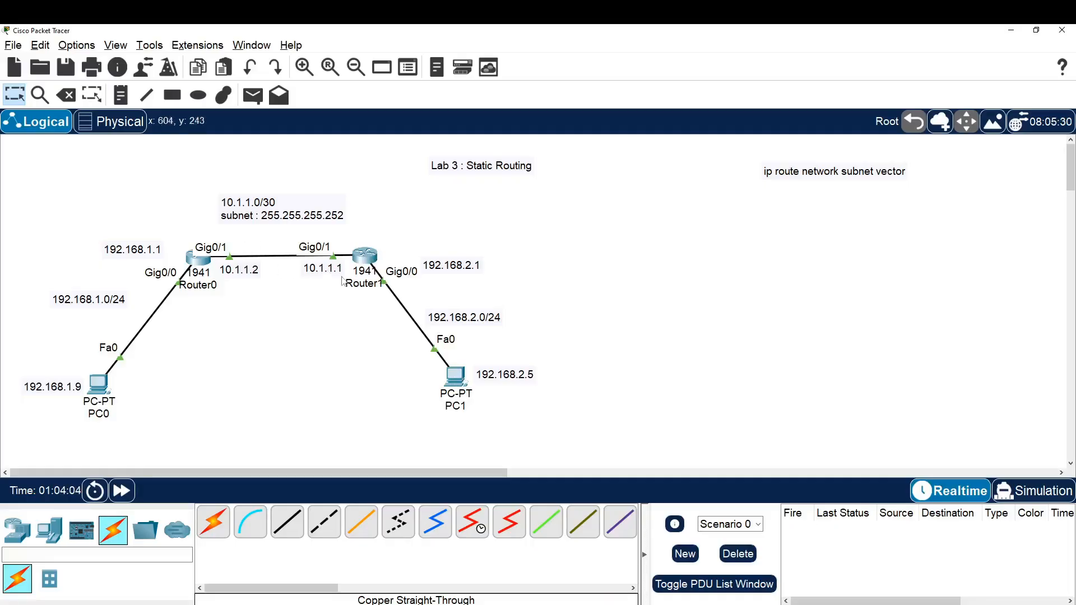
{"action": "left_click_drag", "start_coordinate": [339, 304], "coordinate": [403, 238]}
{"action": "left_click_drag", "start_coordinate": [40, 345], "coordinate": [133, 237]}
{"action": "left_click", "coordinate": [266, 408]}
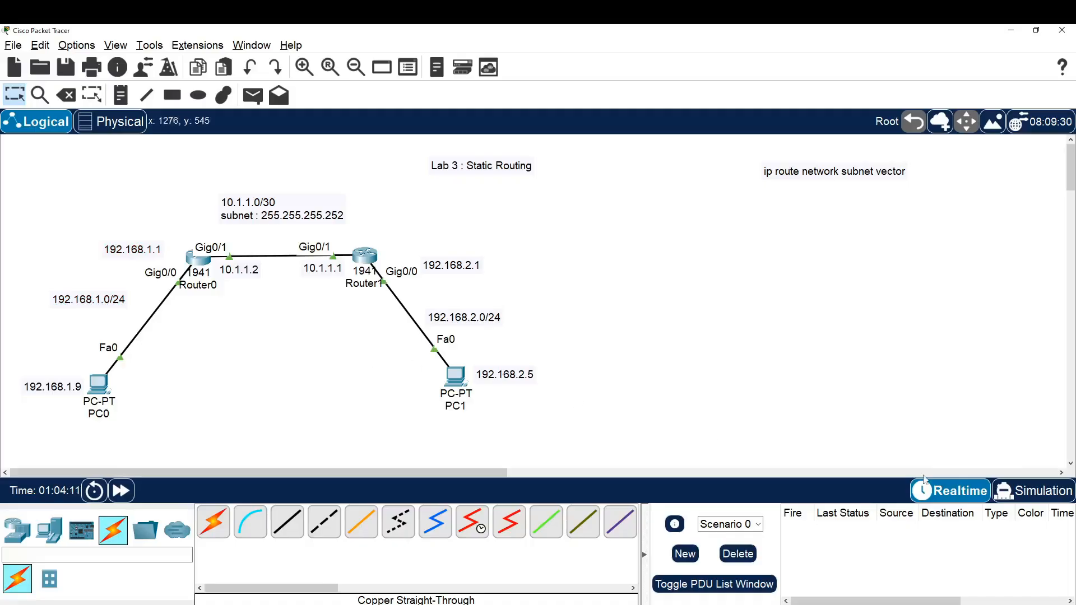
Switch to Simulation mode and add a simple PDU from PC0 to PC1
{"action": "left_click", "coordinate": [1033, 491]}
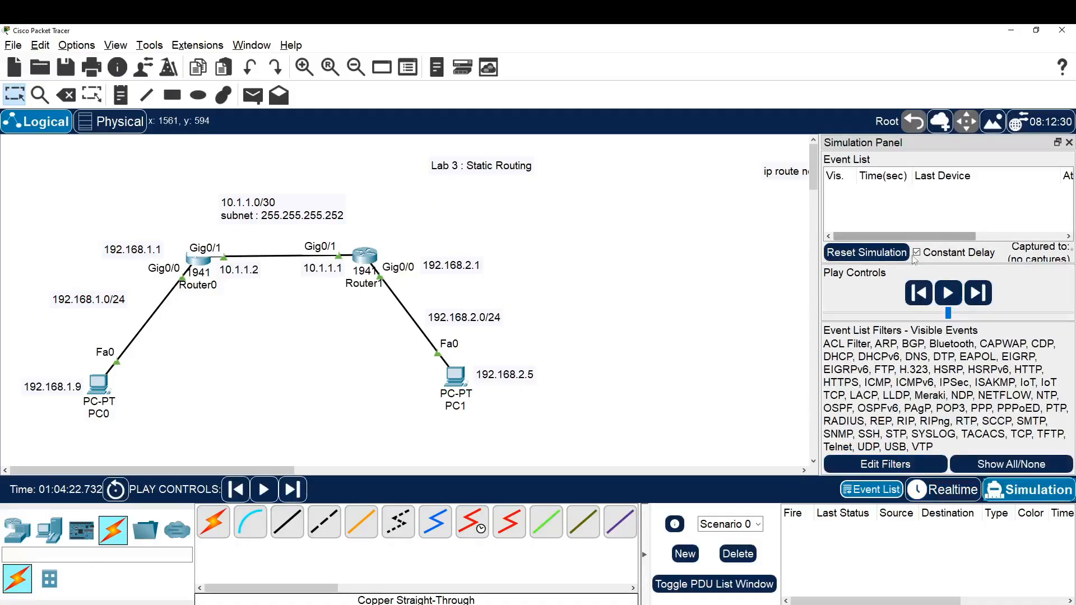
{"action": "left_click", "coordinate": [254, 101]}
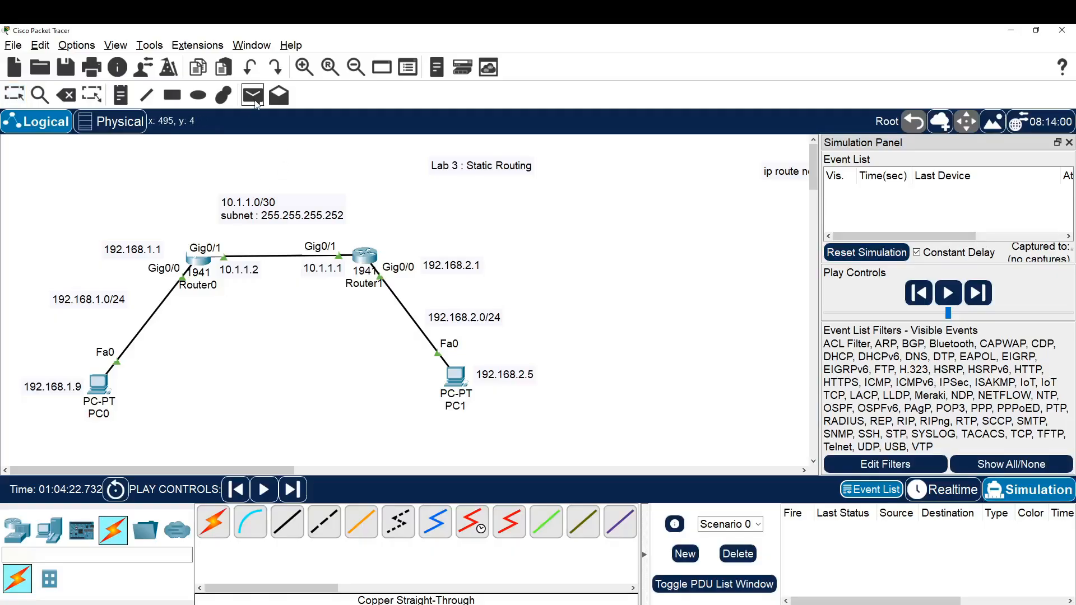
{"action": "left_click", "coordinate": [105, 390]}
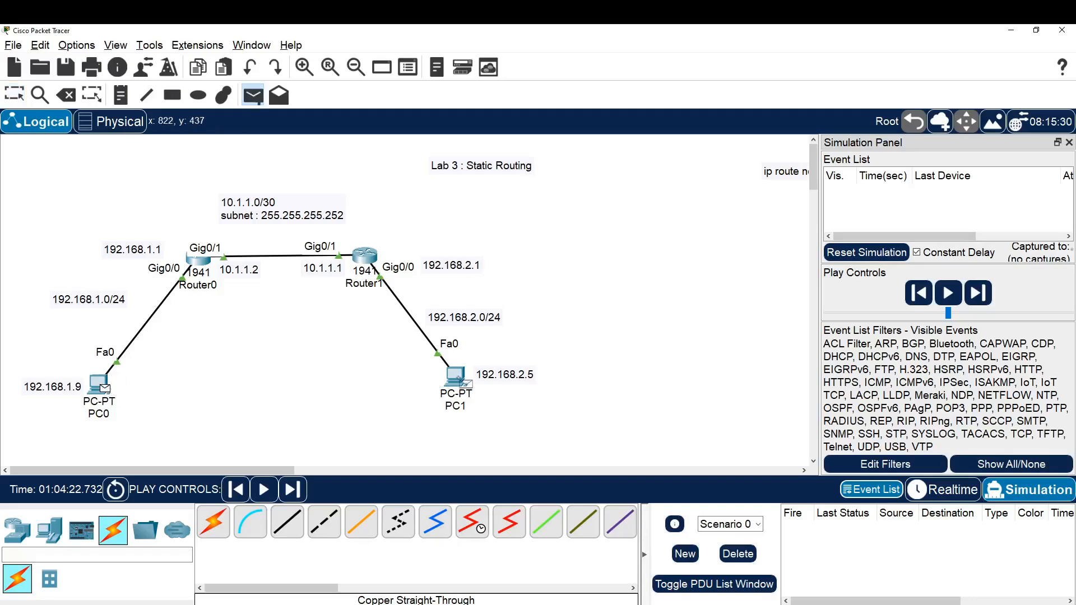
{"action": "left_click", "coordinate": [460, 381]}
{"action": "mouse_move", "coordinate": [461, 386]}
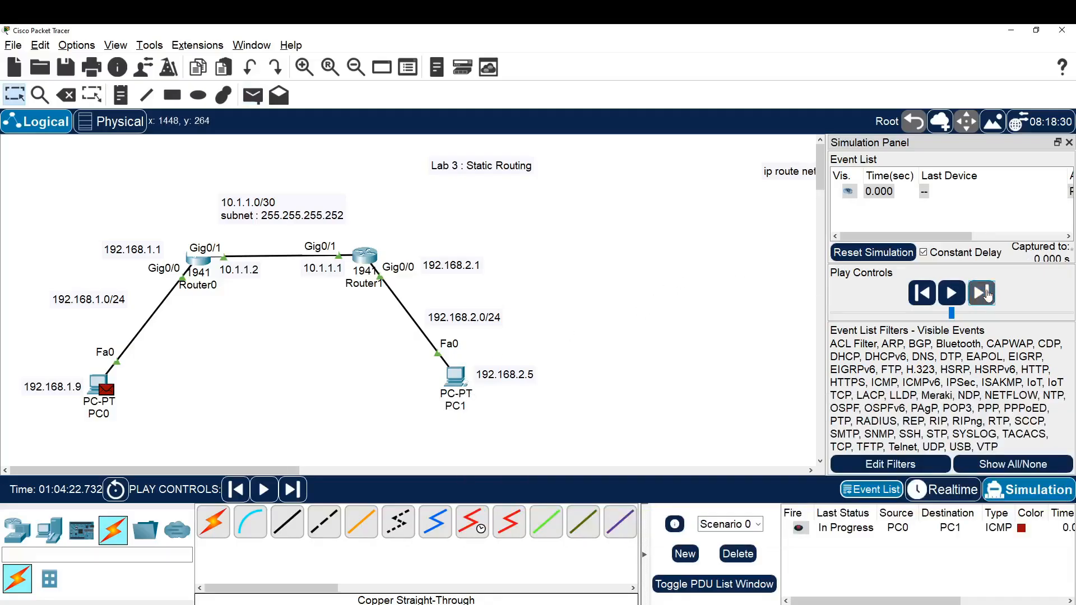
Advance the simulation event by event to trace the ICMP packet through Router0 and Router1 to PC1 and follow its reply
{"action": "left_click", "coordinate": [986, 293]}
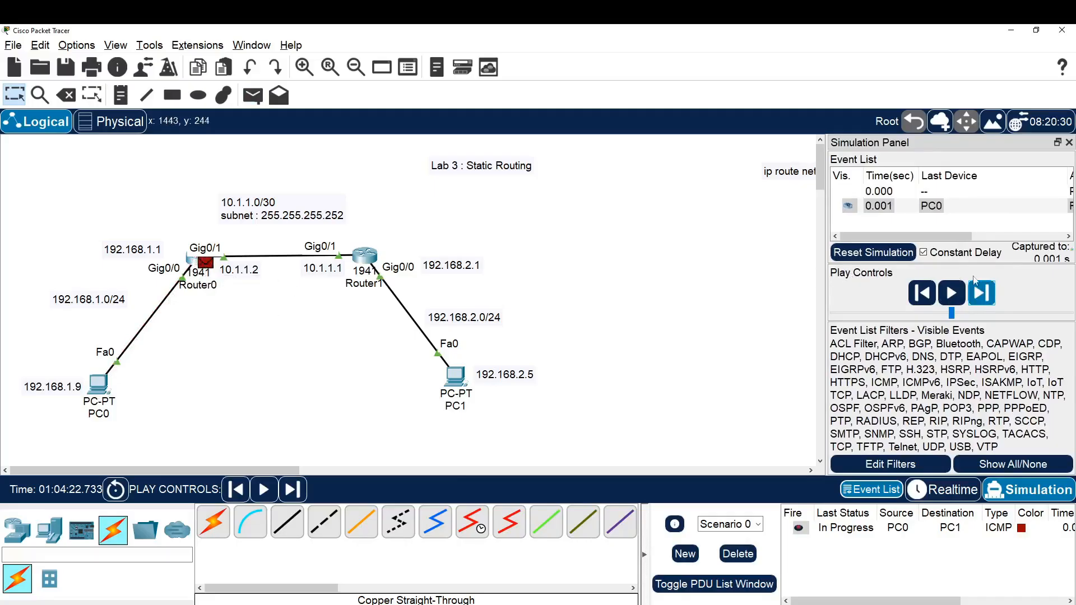
{"action": "left_click", "coordinate": [980, 295]}
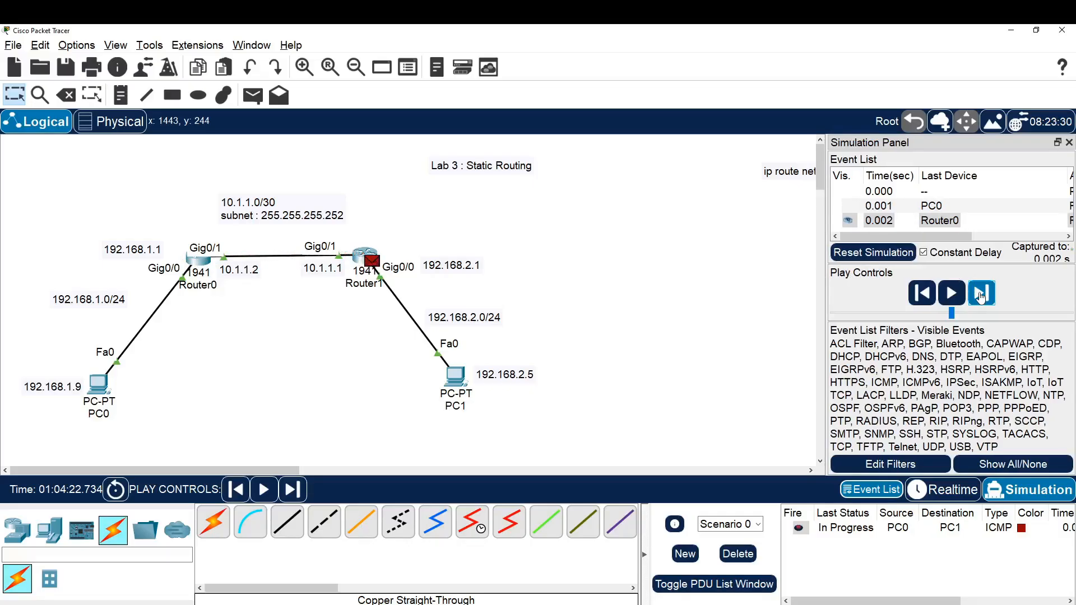
{"action": "left_click", "coordinate": [981, 296]}
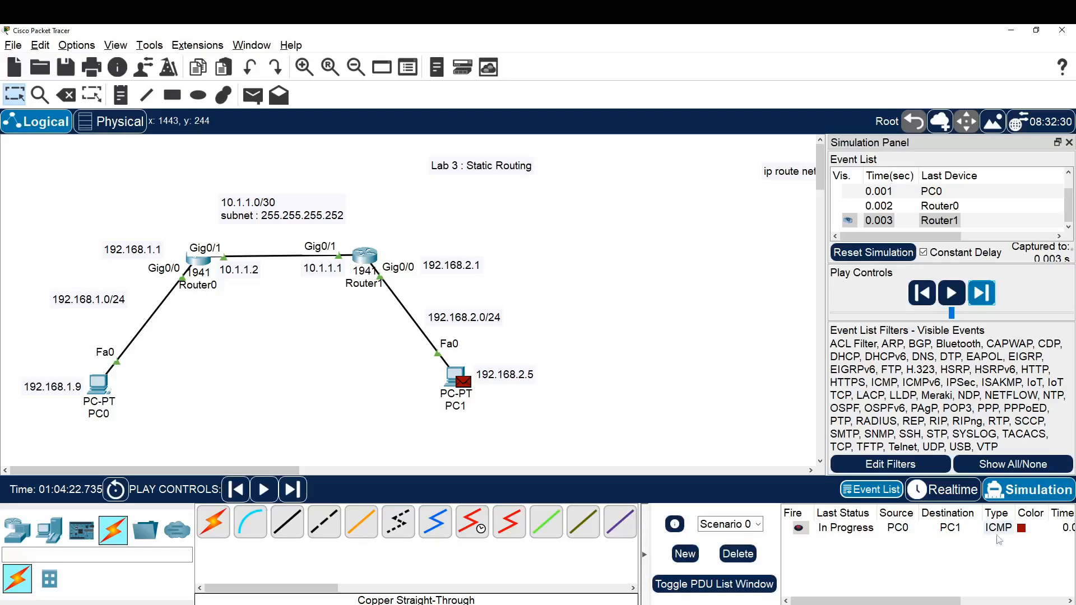
{"action": "mouse_move", "coordinate": [909, 600]}
{"action": "left_mouse_down"}
{"action": "mouse_move", "coordinate": [997, 603]}
{"action": "mouse_move", "coordinate": [910, 601]}
{"action": "left_mouse_up"}
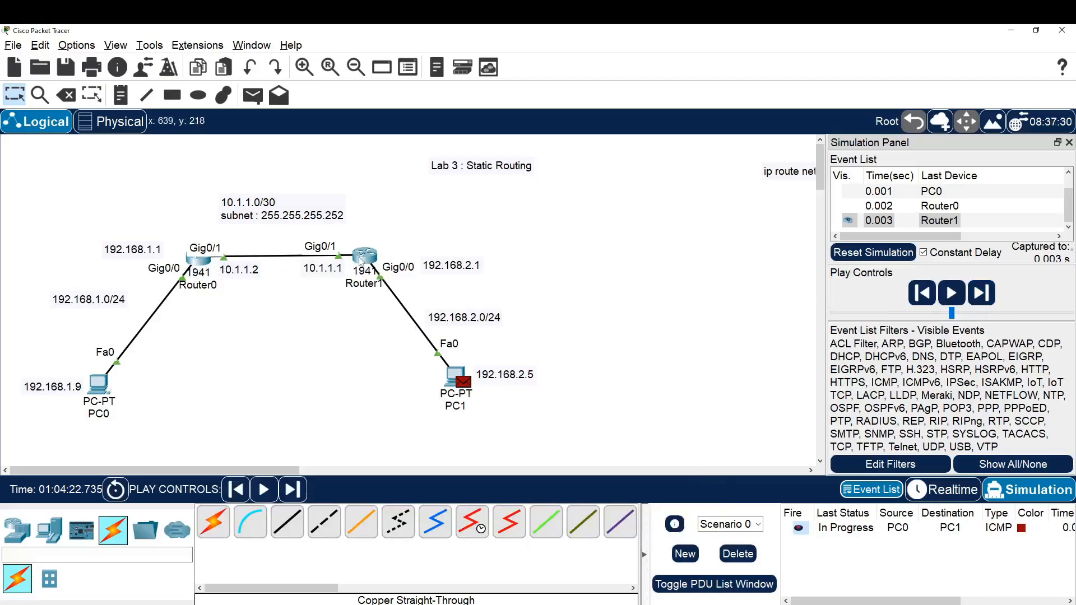
{"action": "mouse_move", "coordinate": [360, 261]}
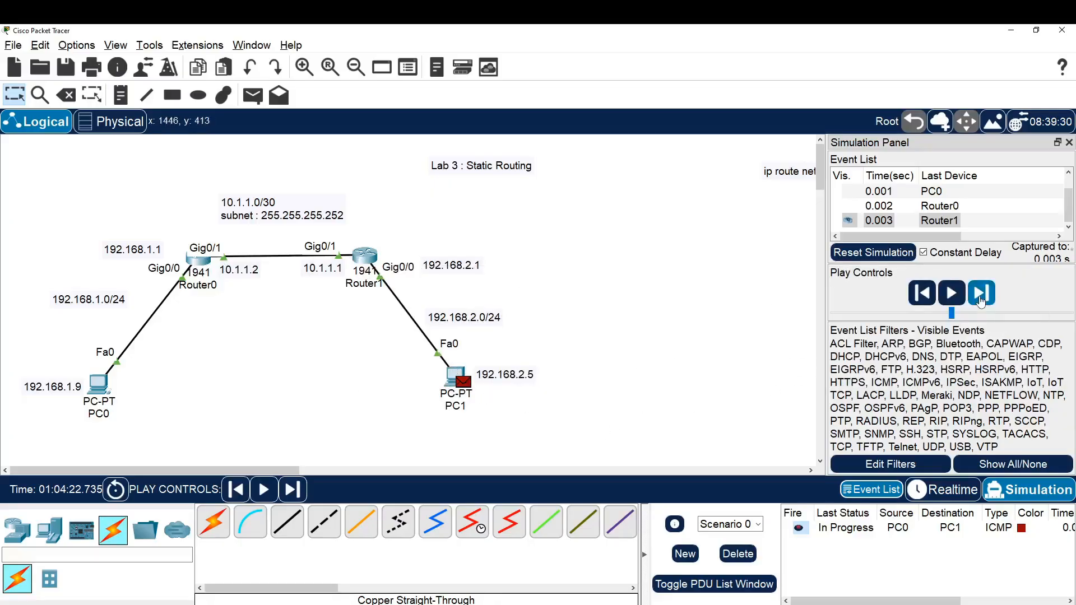
{"action": "left_click", "coordinate": [980, 301]}
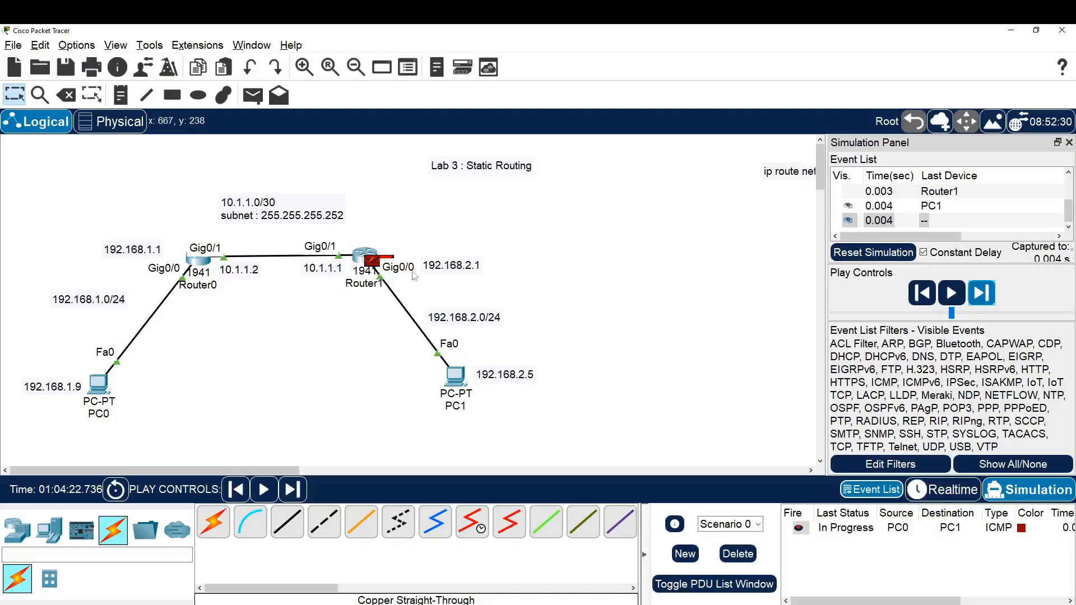
{"action": "left_click", "coordinate": [984, 296]}
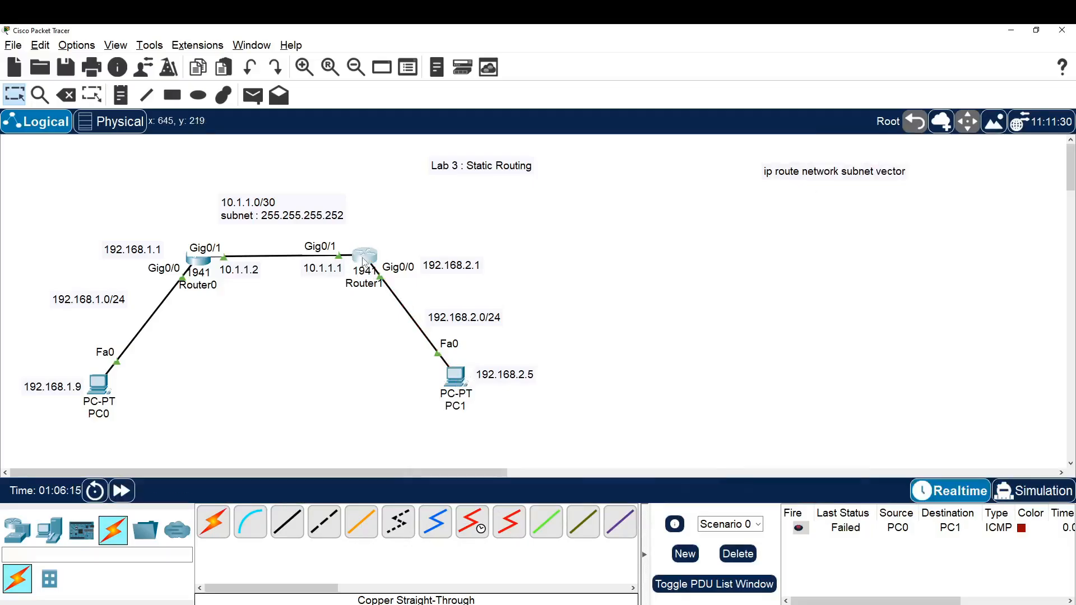
Add a static route on Router1 to network 192.168.1.0 with mask 255.255.255.0 and next-hop address 10.1.1.2
{"action": "left_click", "coordinate": [363, 261]}
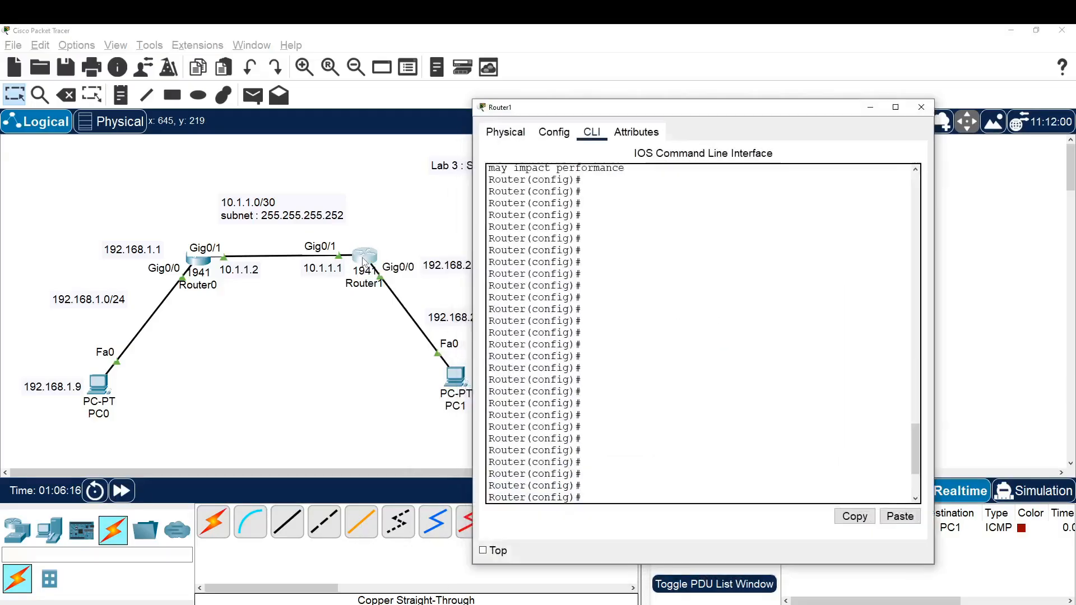
{"action": "key", "text": "Return"}
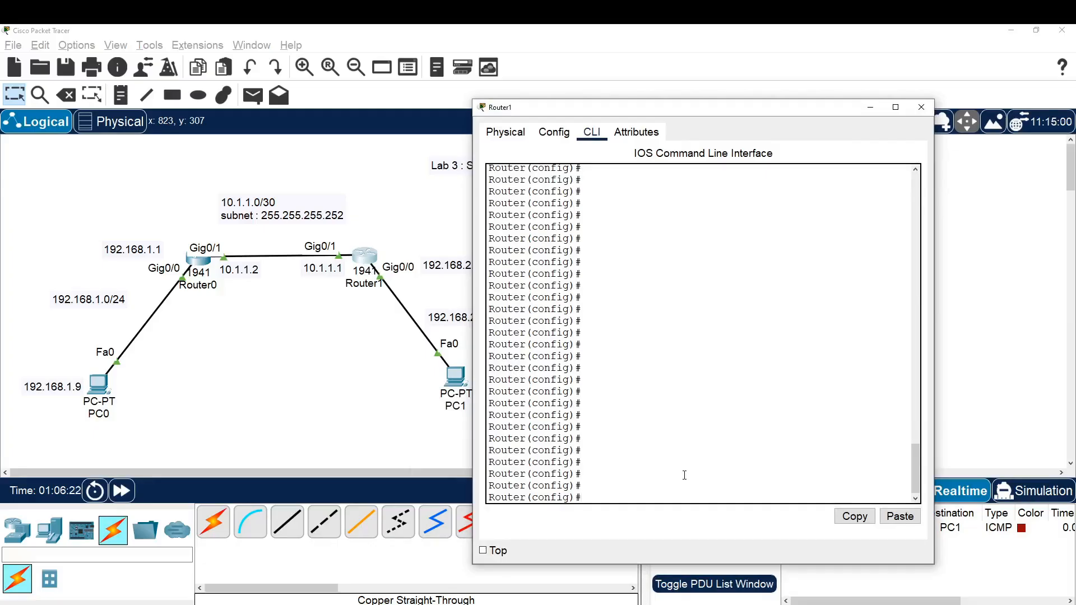
{"action": "type", "text": "ip route 192.168.1.0 255.255.255.0"}
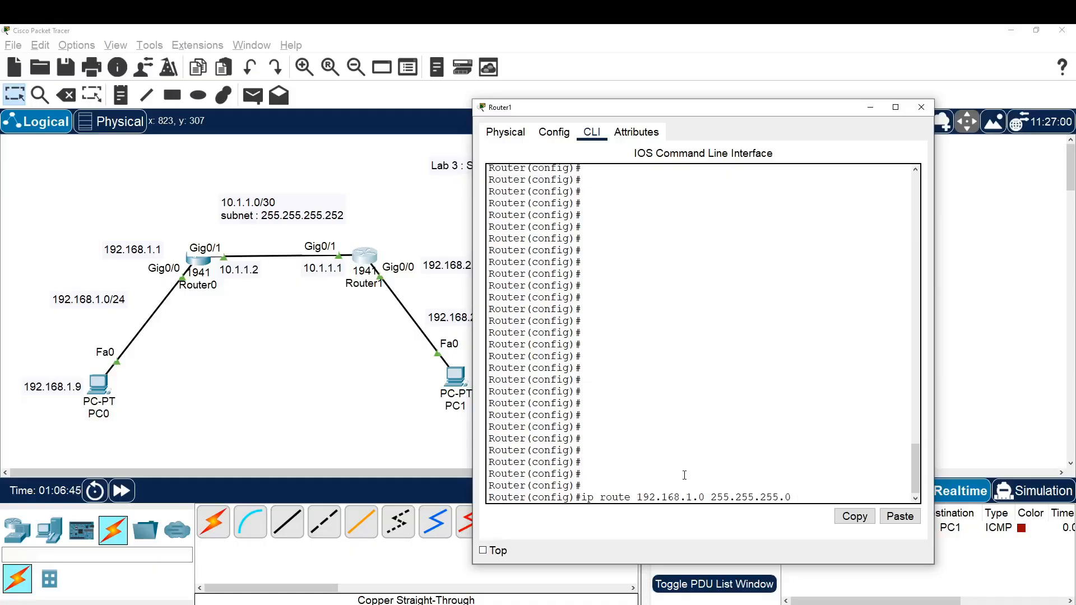
{"action": "type", "text": " 10.1.1.2"}
{"action": "key", "text": "Return"}
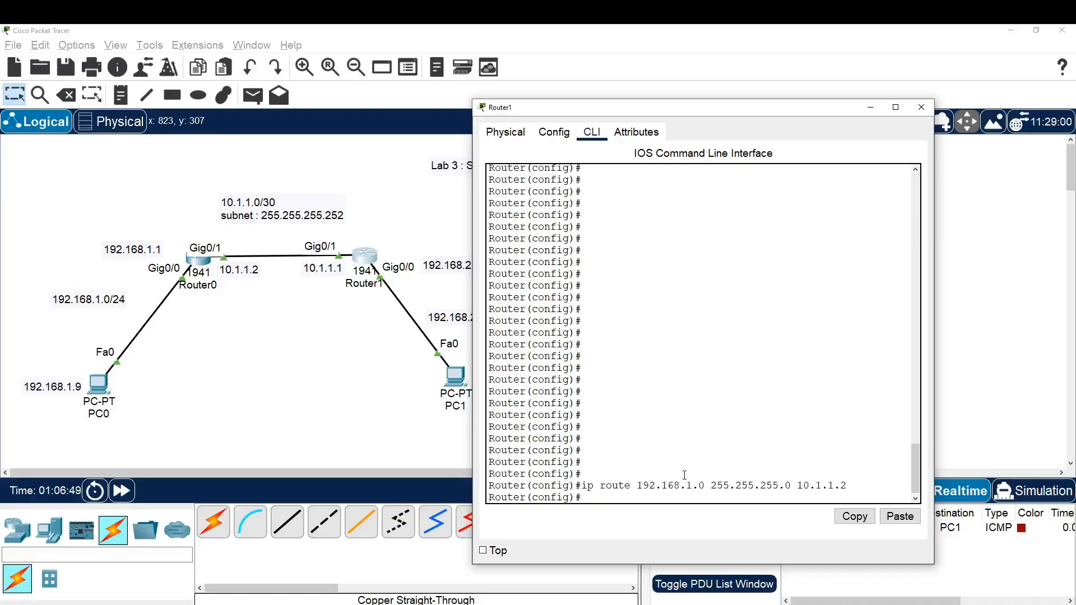
{"action": "key", "text": "Return"}
{"action": "key", "text": "Return"}
{"action": "key", "text": "Return"}
{"action": "key", "text": "Return"}
{"action": "key", "text": "Return"}
{"action": "key", "text": "Return"}
{"action": "key", "text": "Return"}
{"action": "key", "text": "Return"}
{"action": "key", "text": "Return"}
{"action": "key", "text": "Return"}
{"action": "key", "text": "Return"}
{"action": "key", "text": "Return"}
{"action": "key", "text": "Return"}
{"action": "key", "text": "Return"}
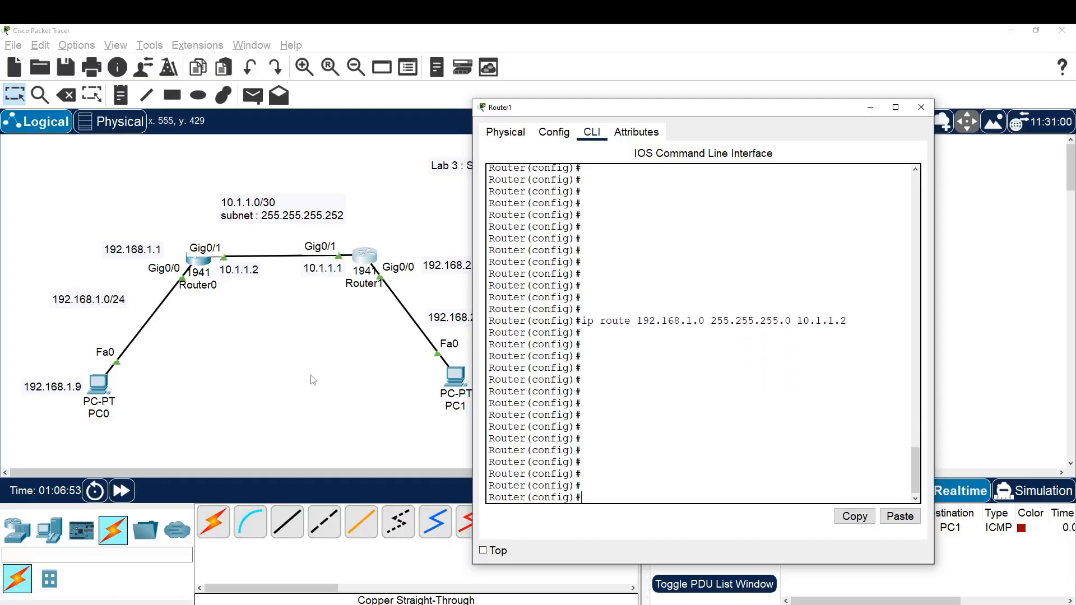
Ping PC1 at 192.168.2.5 twice from PC0's Command Prompt to test the routes in both directions
{"action": "left_click", "coordinate": [311, 352]}
{"action": "left_click", "coordinate": [99, 384]}
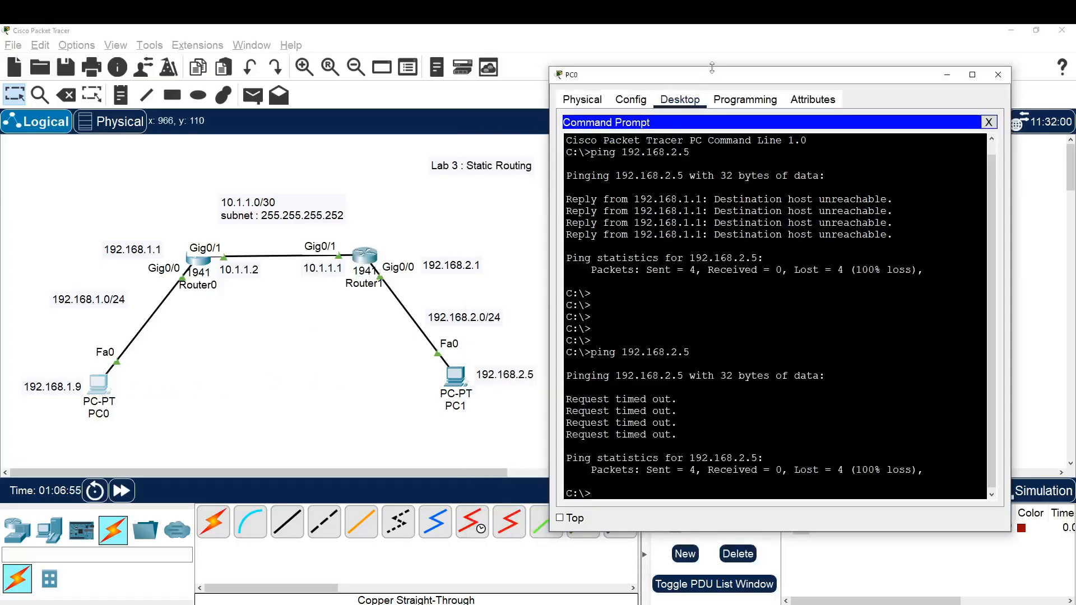
{"action": "left_click_drag", "start_coordinate": [712, 70], "coordinate": [771, 58]}
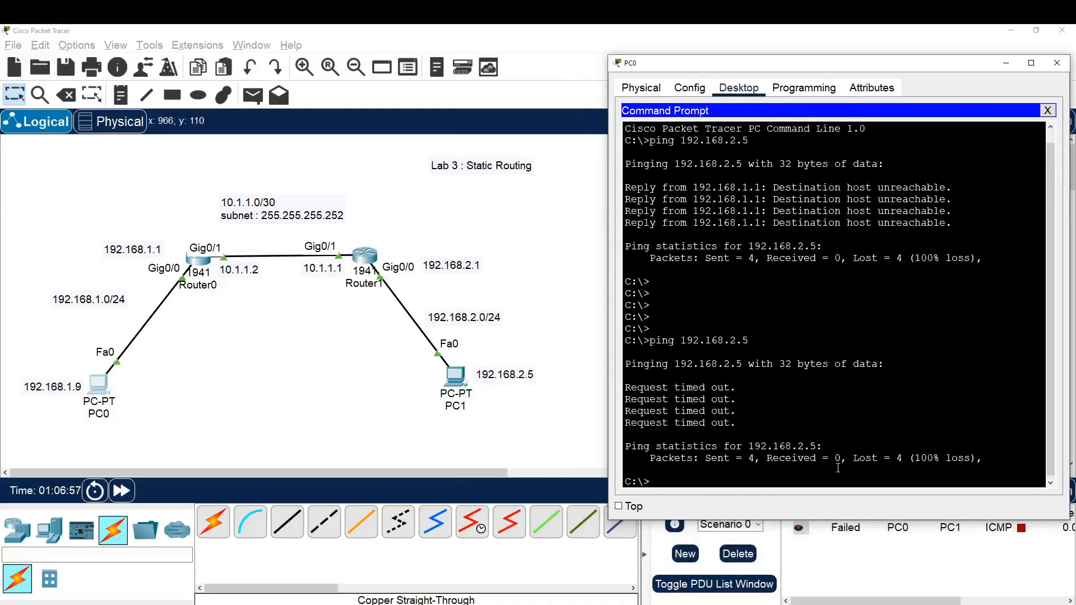
{"action": "key", "text": "Return"}
{"action": "key", "text": "Return"}
{"action": "key", "text": "Return"}
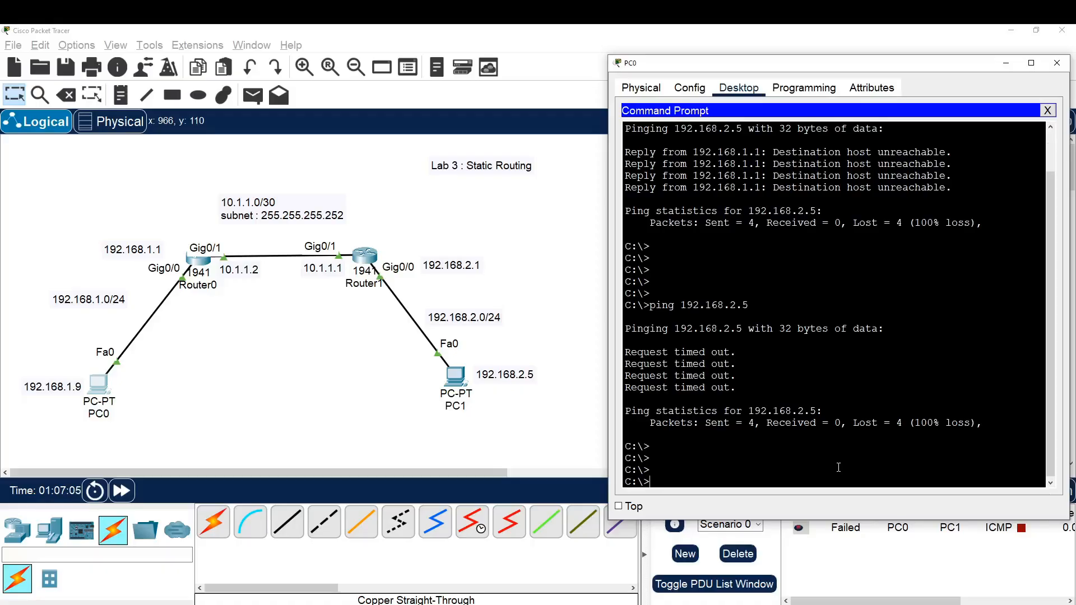
{"action": "type", "text": "ping 192.168.2.5"}
{"action": "key", "text": "Return"}
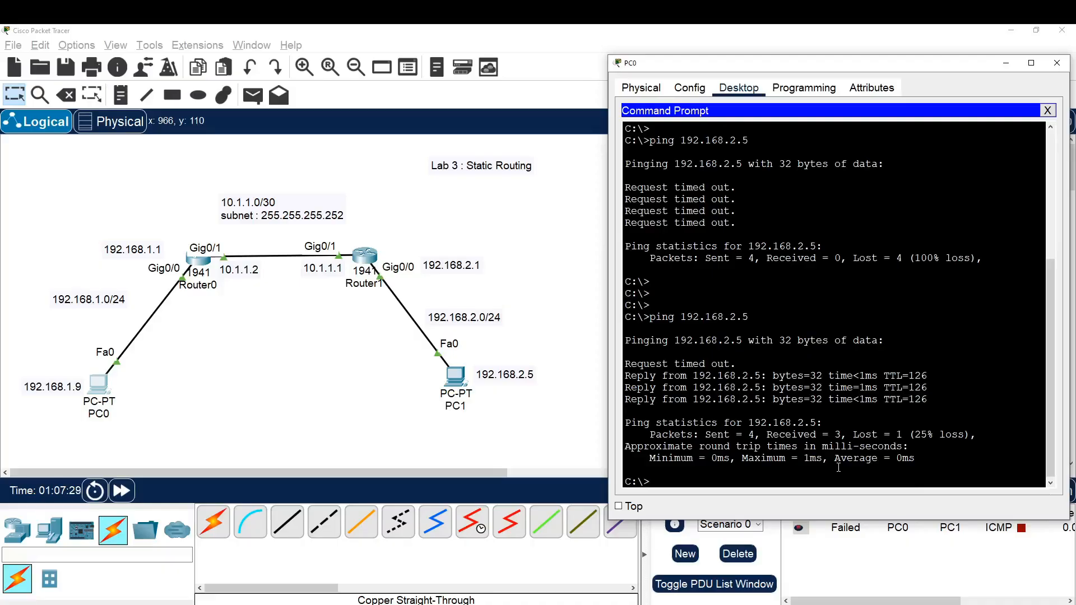
{"action": "key", "text": "Up"}
{"action": "key", "text": "Return"}
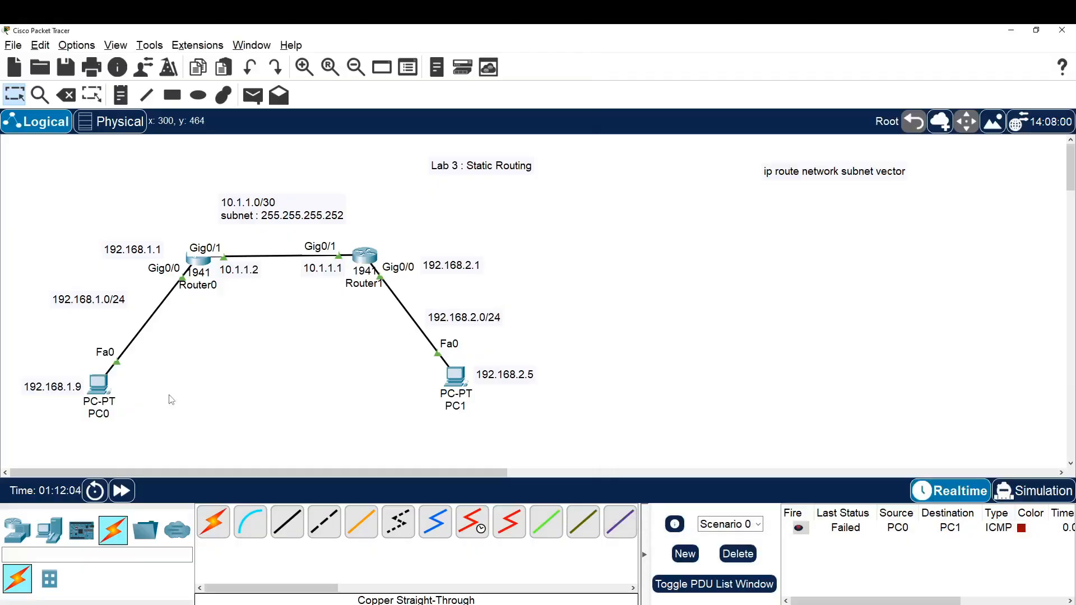